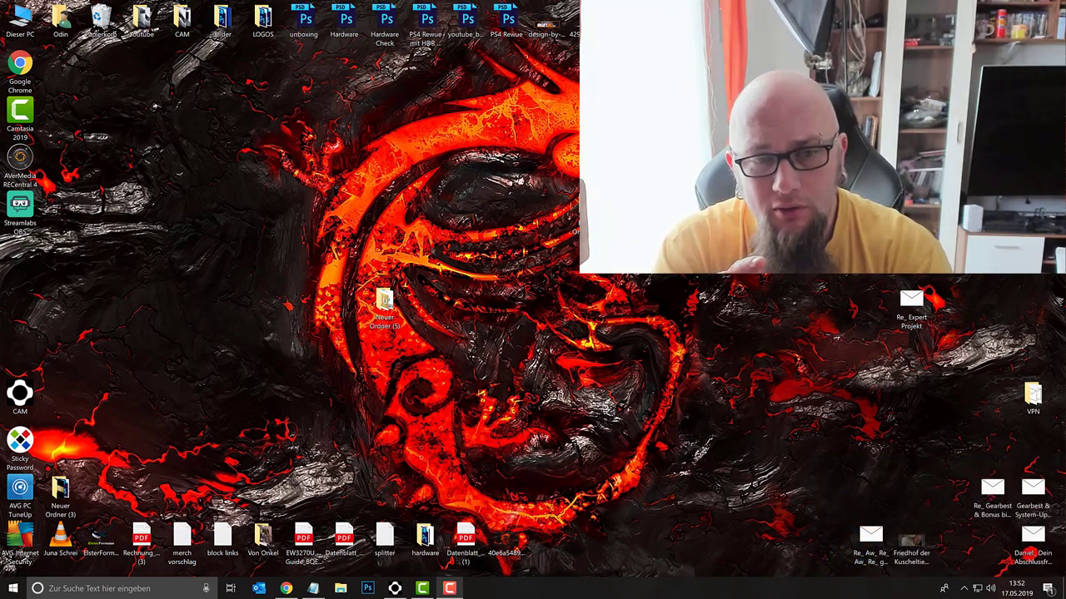
Open the Windows display settings, check the scaling and resolution values, and close them
right_click(520, 352)
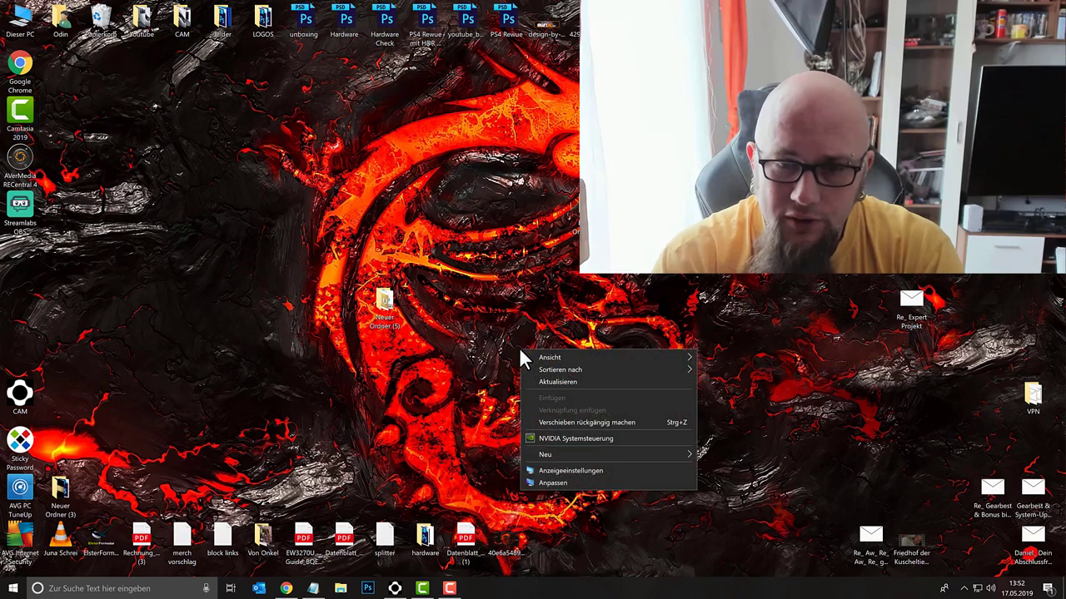
click(568, 473)
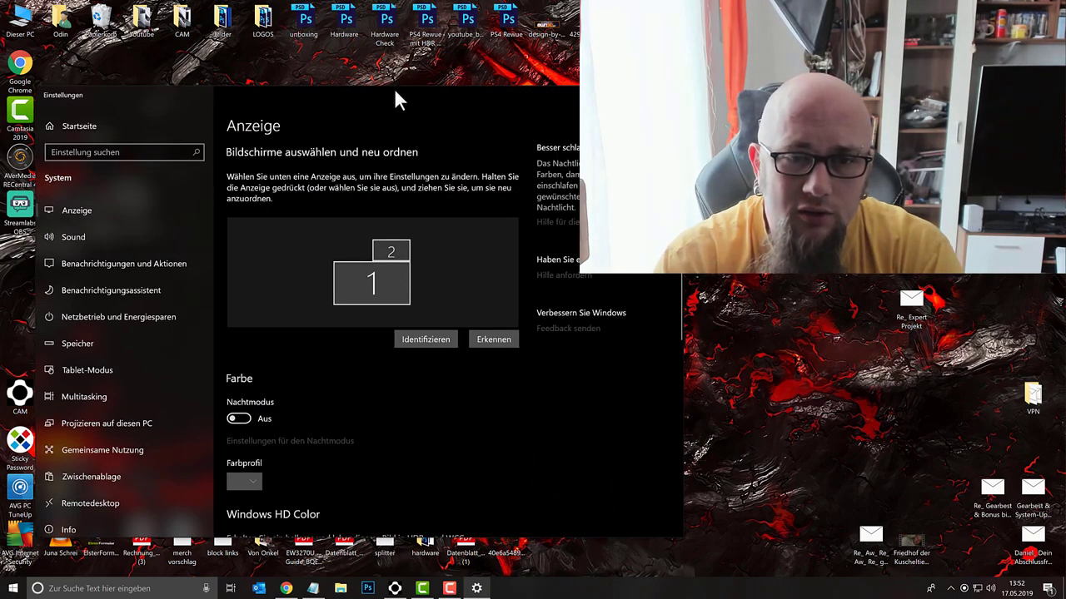
drag(395, 98, 363, 14)
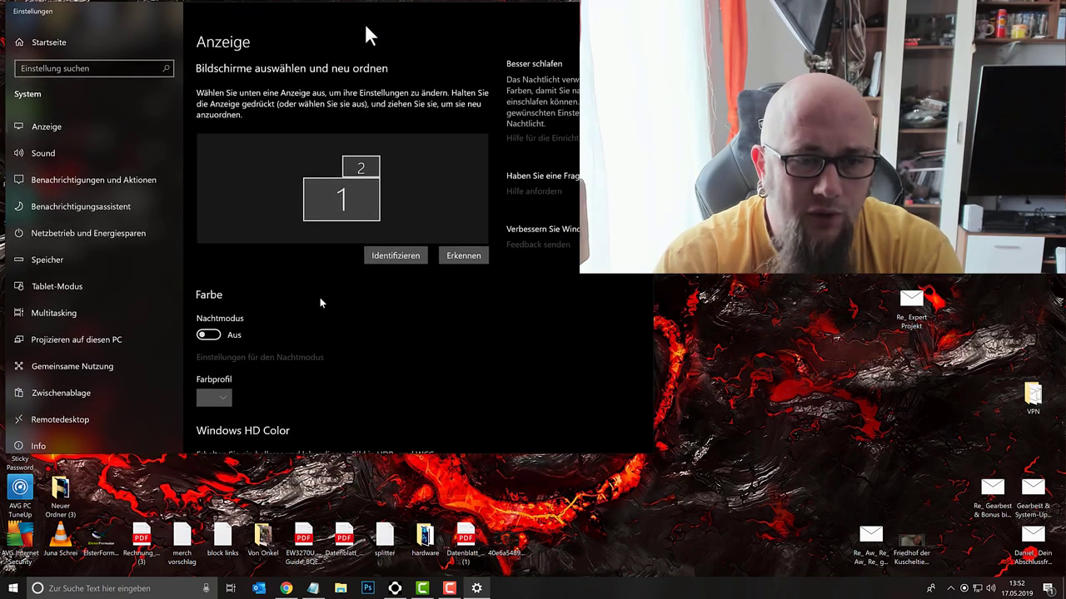
scroll(225, 331, down, 3)
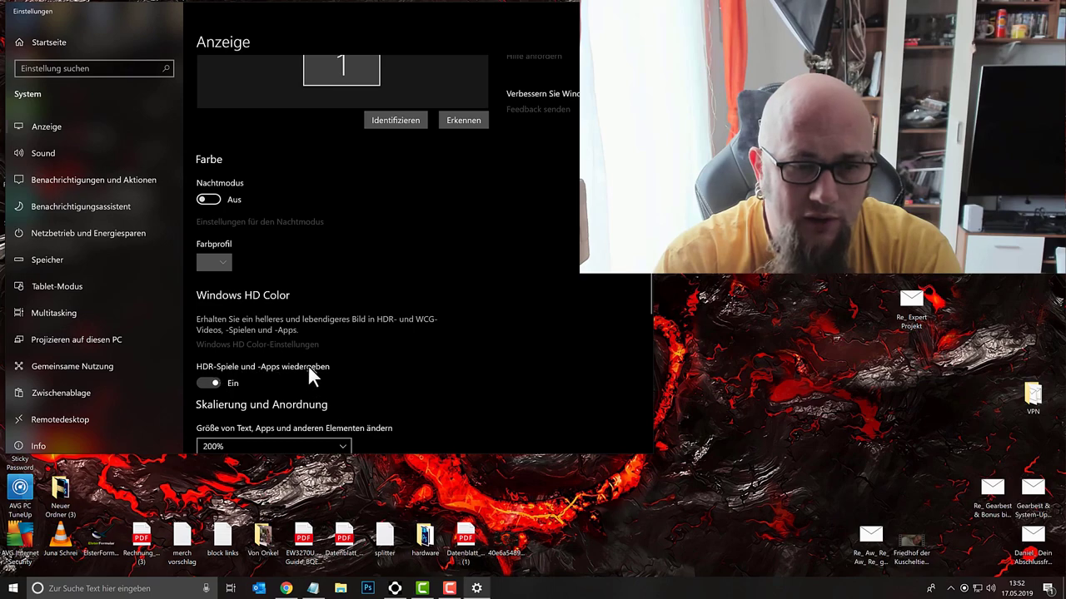
scroll(308, 364, down, 3)
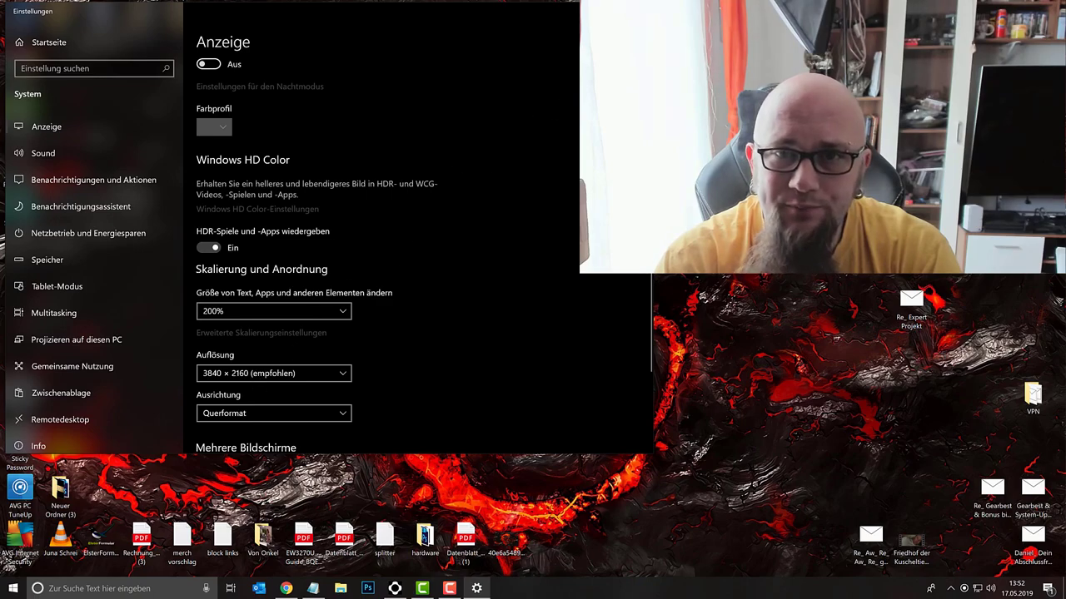
key(alt+F4)
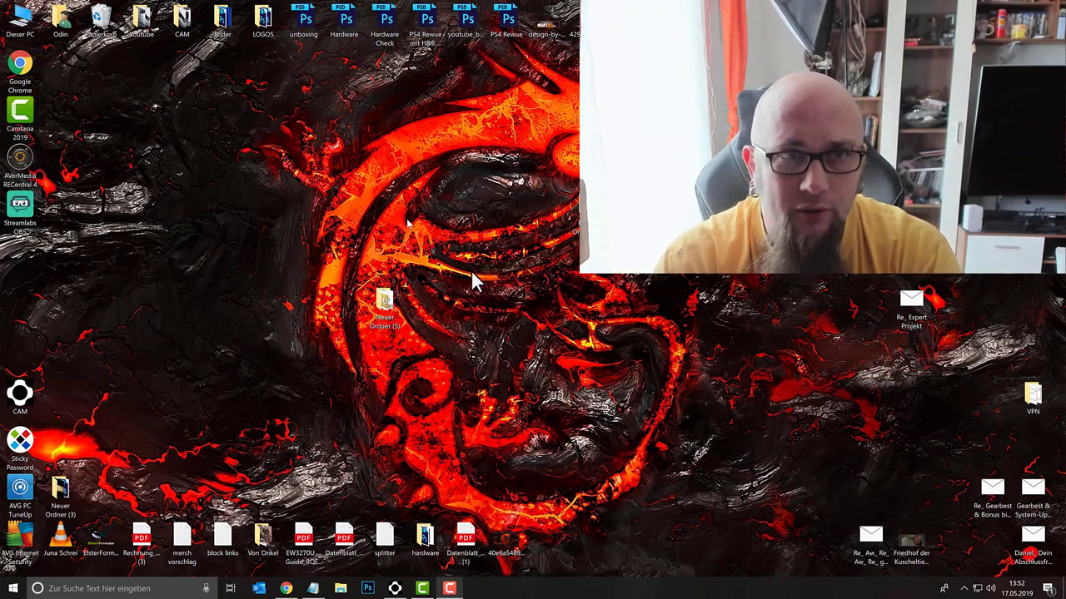
Open the unboxing file from the desktop in Photoshop, view its interface size maximised, and return to the desktop
double_click(304, 31)
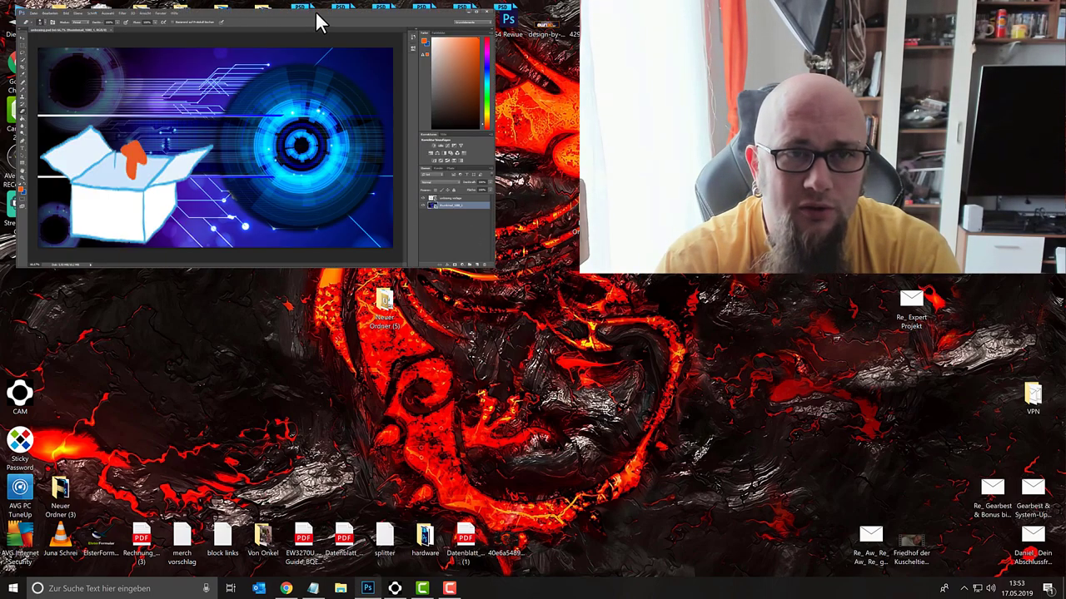
double_click(315, 10)
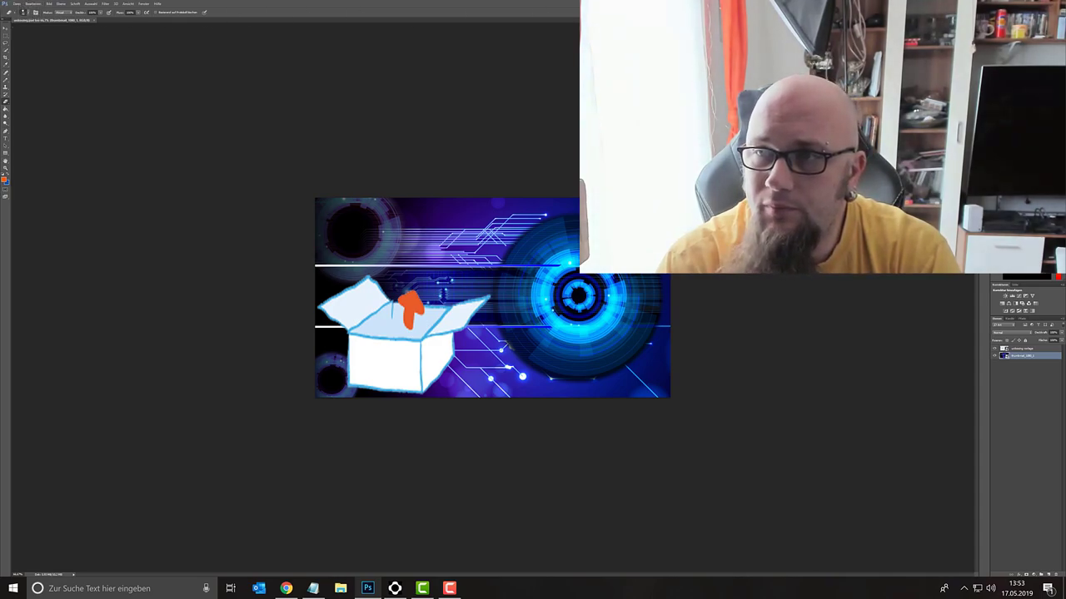
key(super+d)
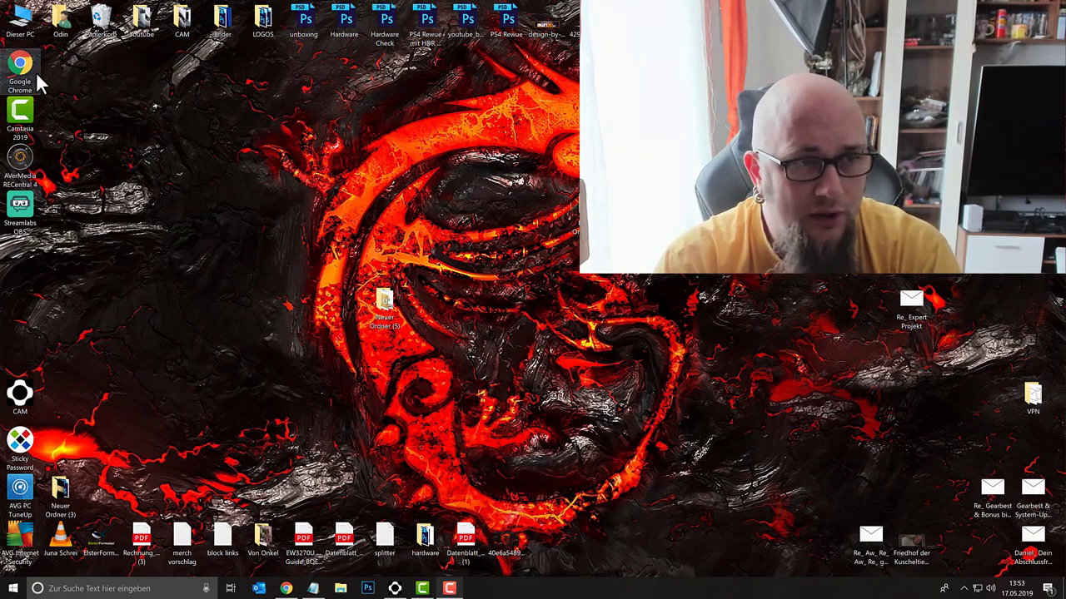
Browse drive C: to the Program Files\Adobe\Adobe Photoshop CC 2014 folder in File Explorer
double_click(15, 35)
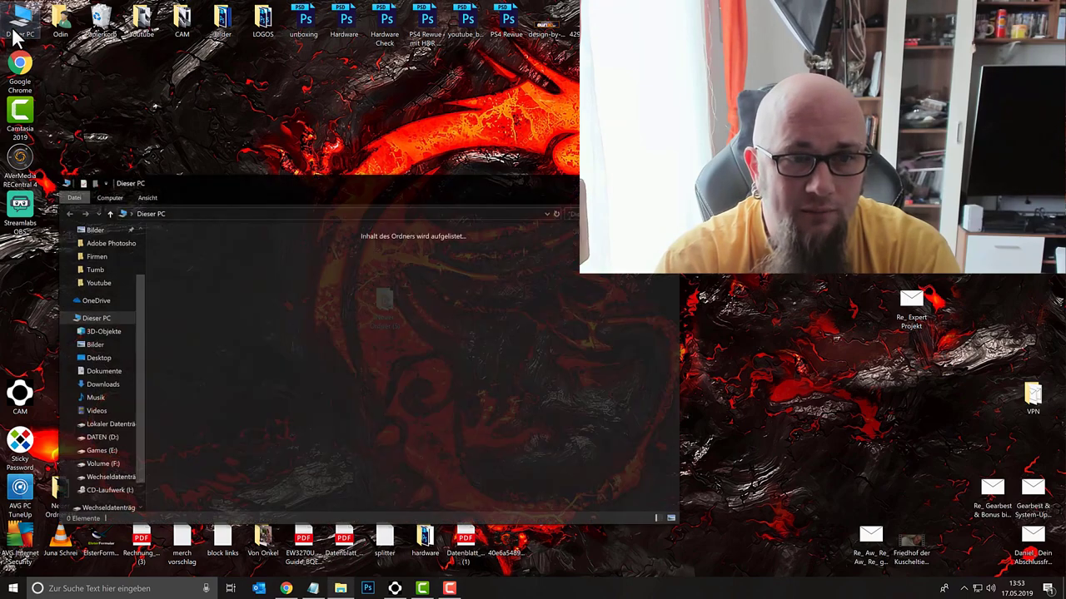
double_click(218, 356)
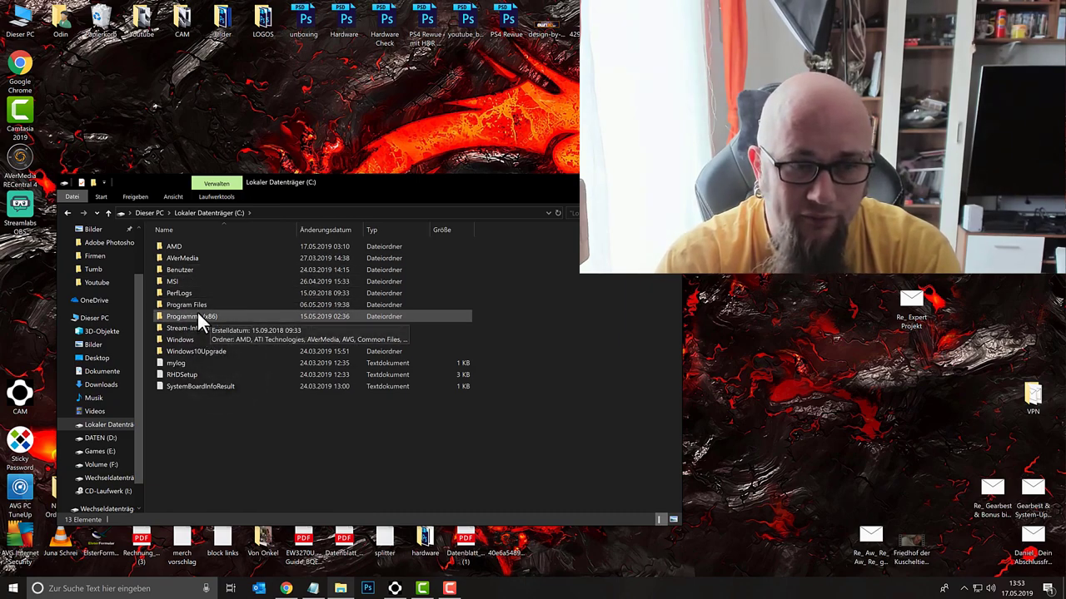
text(pro)
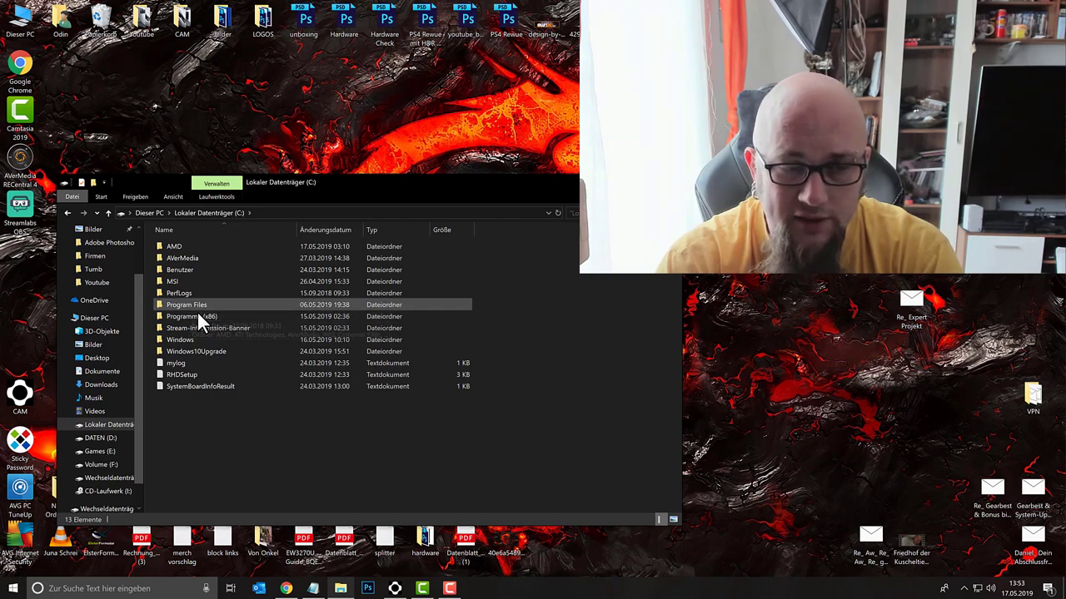
click(181, 318)
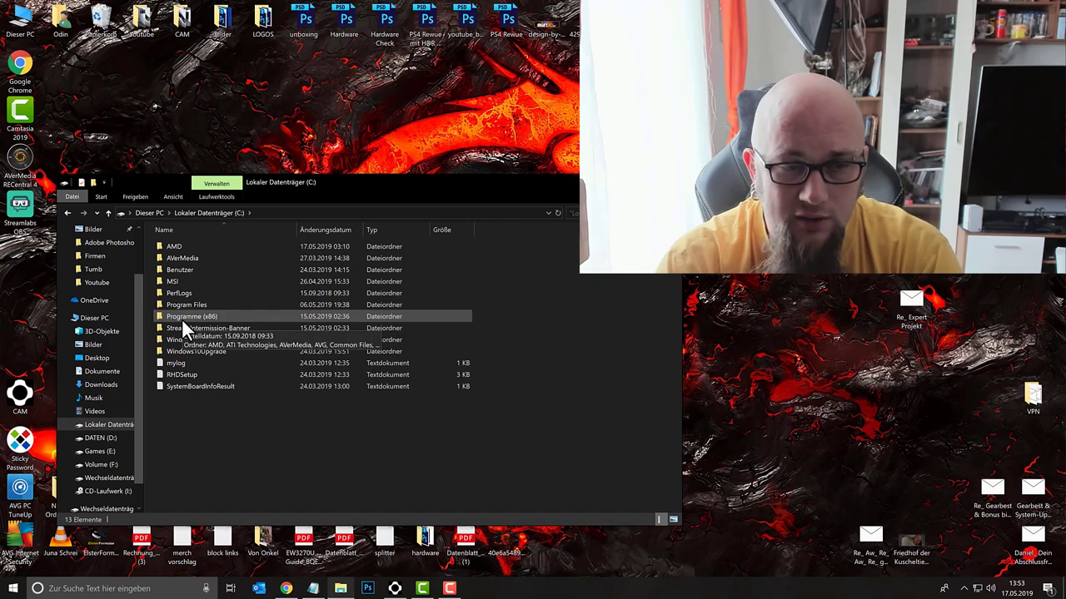
click(181, 310)
double_click(182, 306)
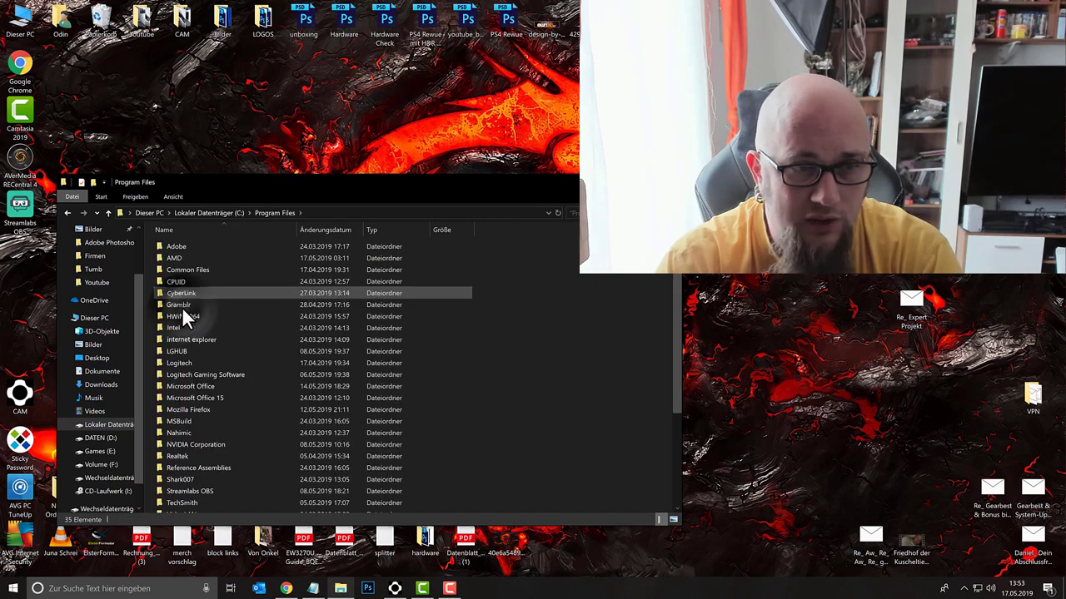
double_click(183, 246)
click(183, 248)
double_click(183, 250)
Open the high-DPI compatibility settings in the properties of the Photoshop application file
scroll(202, 325, down, 8)
scroll(202, 326, down, 10)
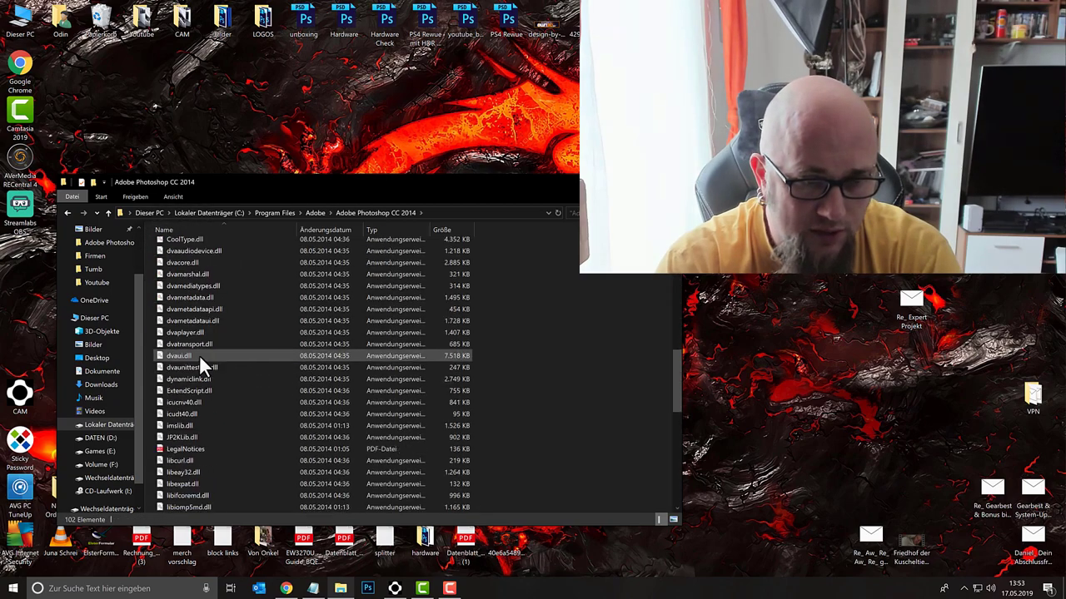
click(185, 367)
right_click(185, 366)
click(214, 358)
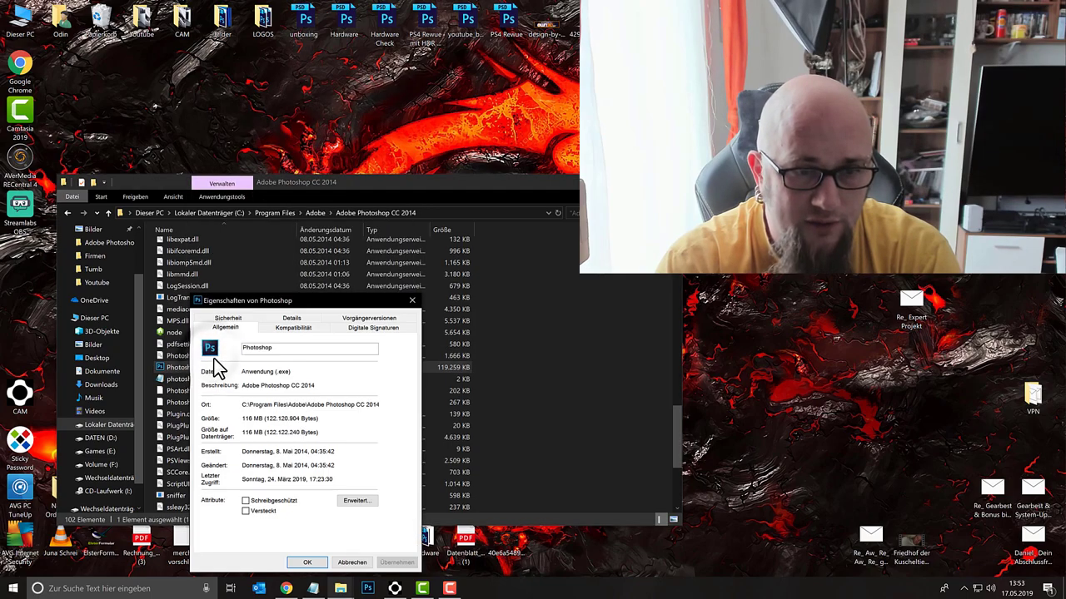
drag(303, 307, 267, 154)
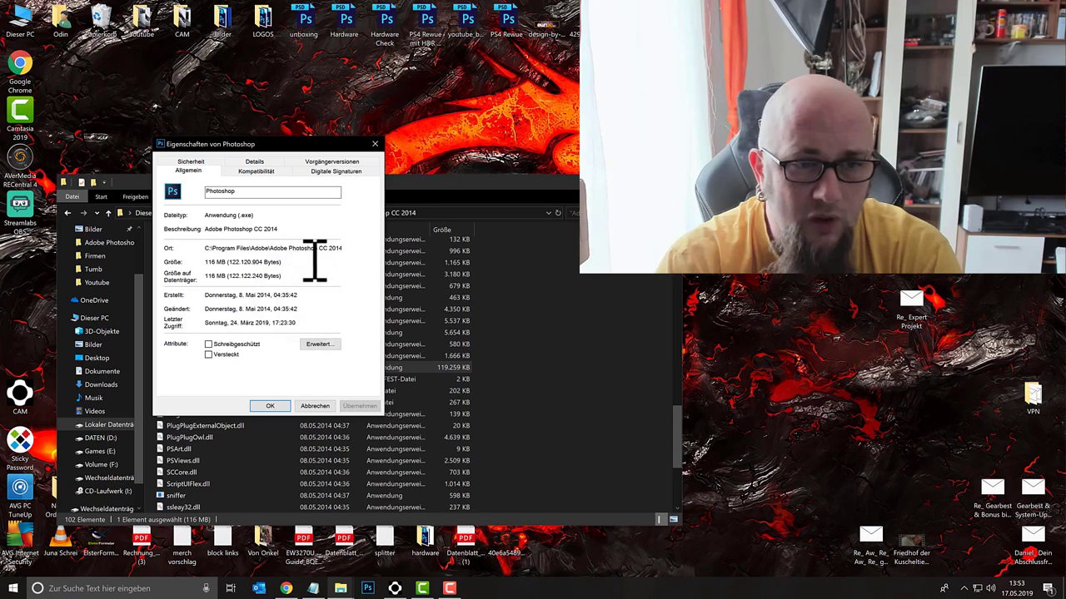
click(254, 176)
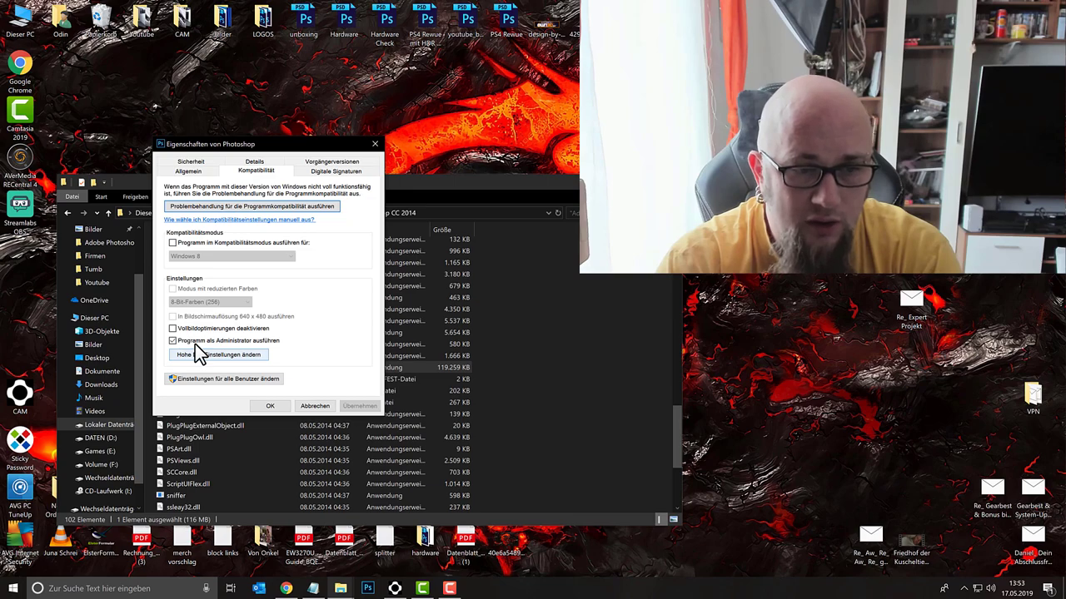
click(223, 355)
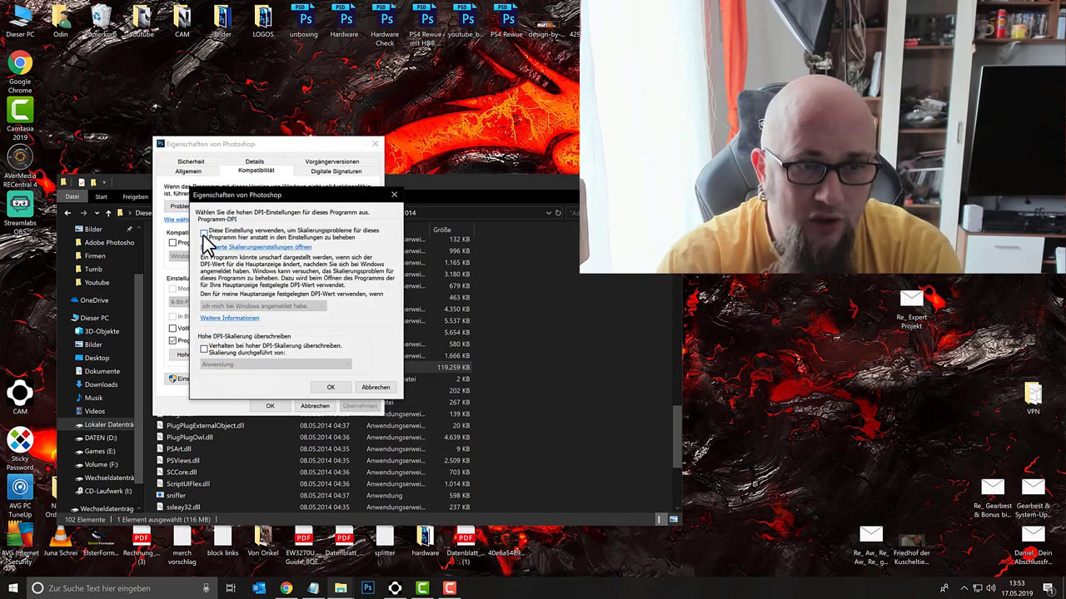
Enable the program DPI fix and the high-DPI scaling override, using the DPI value from "ich dieses Programm öffne."
click(205, 234)
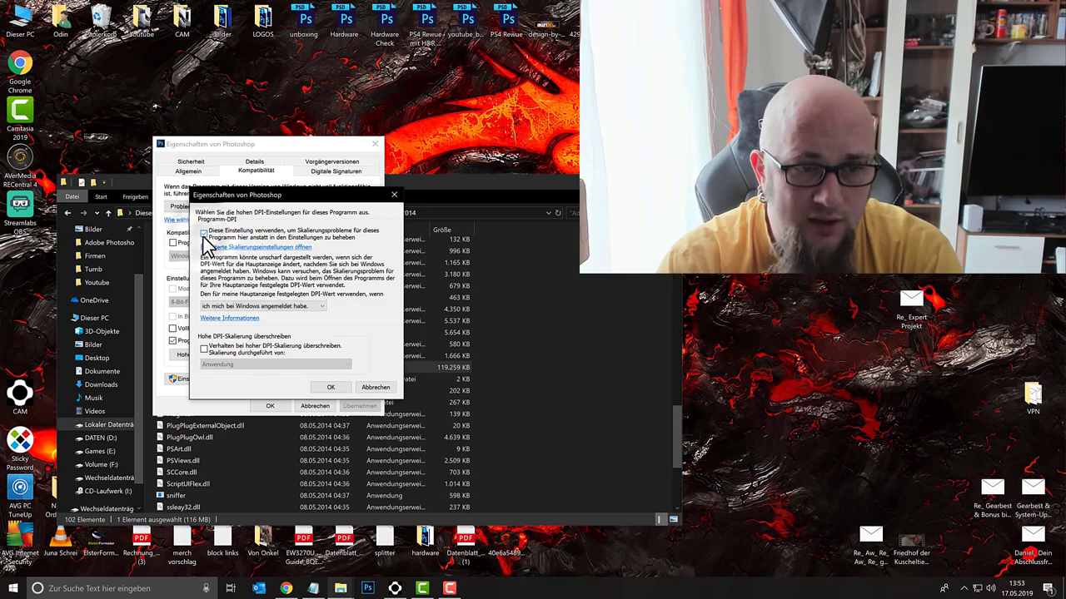
click(205, 349)
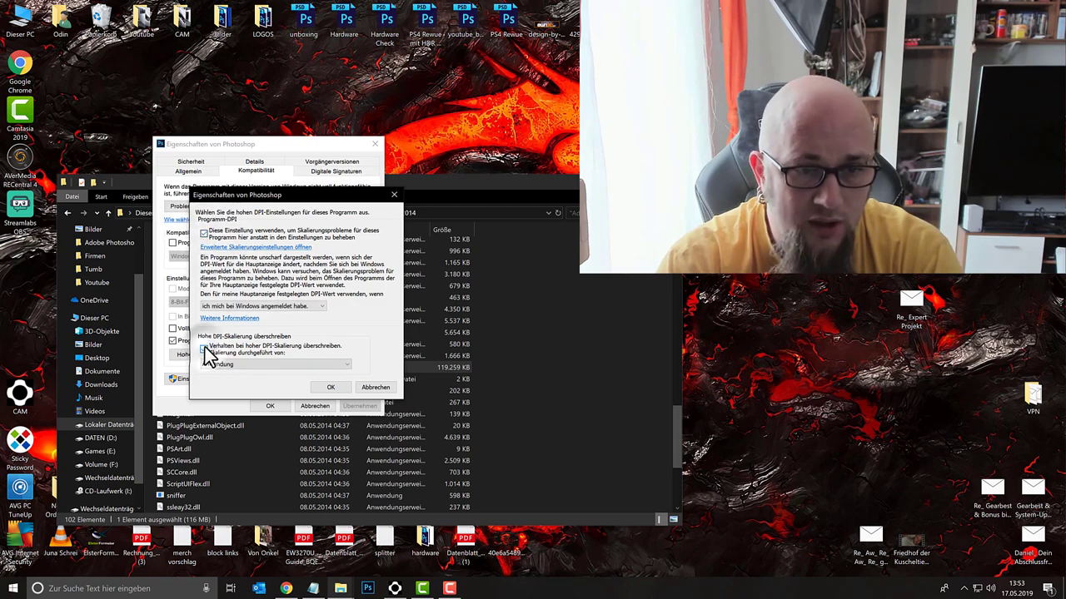
click(227, 307)
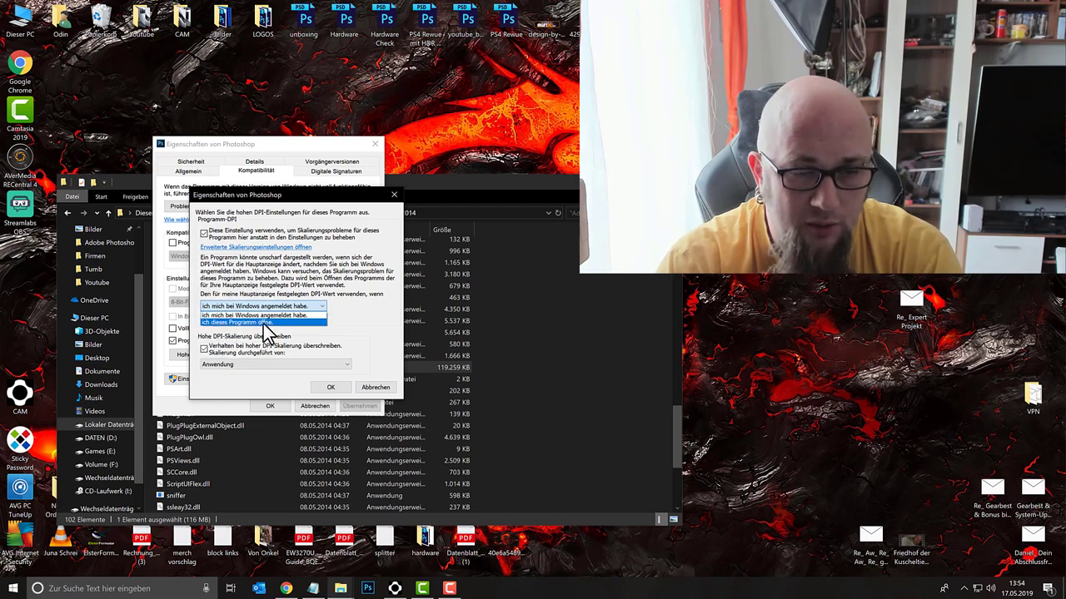
click(266, 323)
Choose System as the high-DPI scaling override, apply the Photoshop properties, and close the folder
click(233, 364)
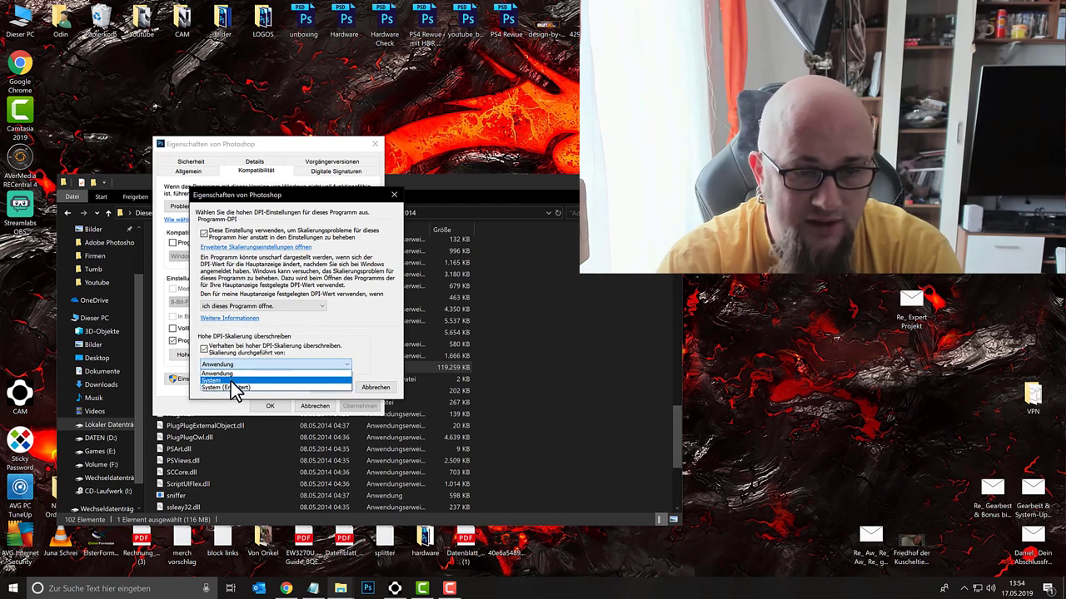
click(235, 380)
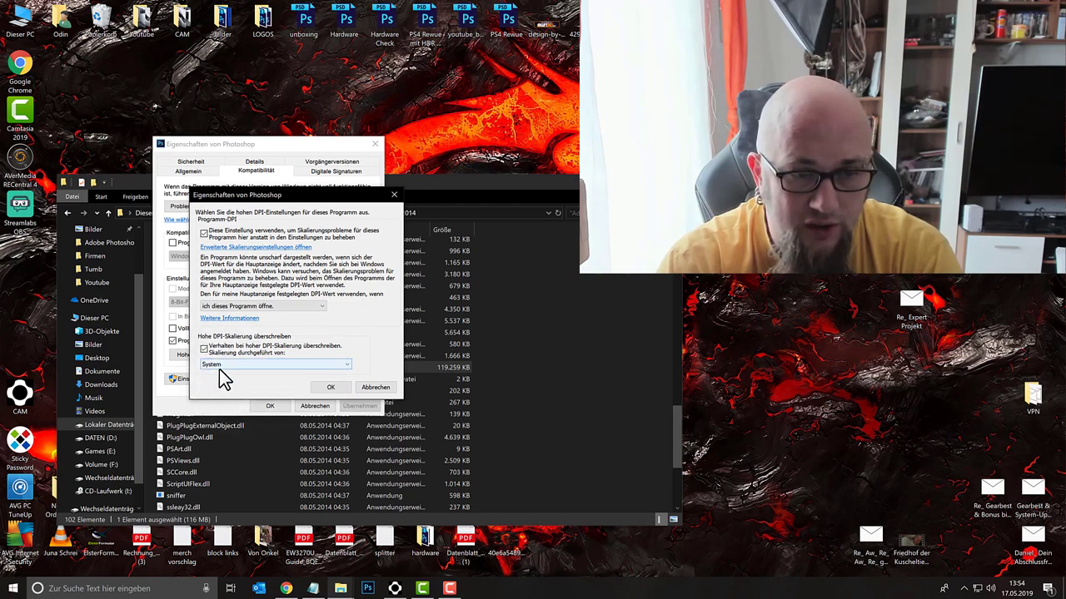
click(219, 366)
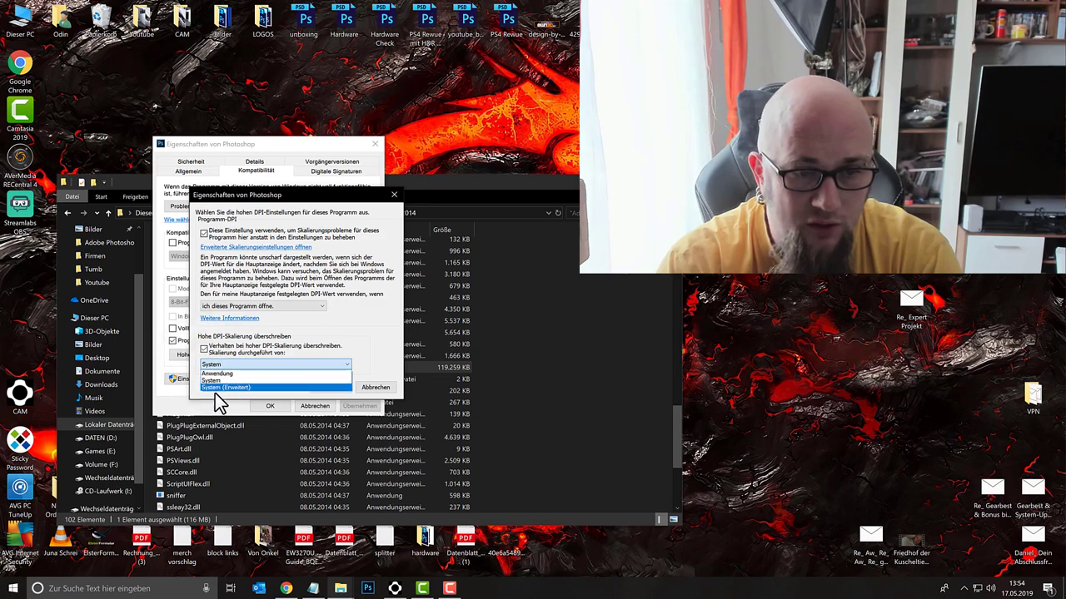
click(213, 381)
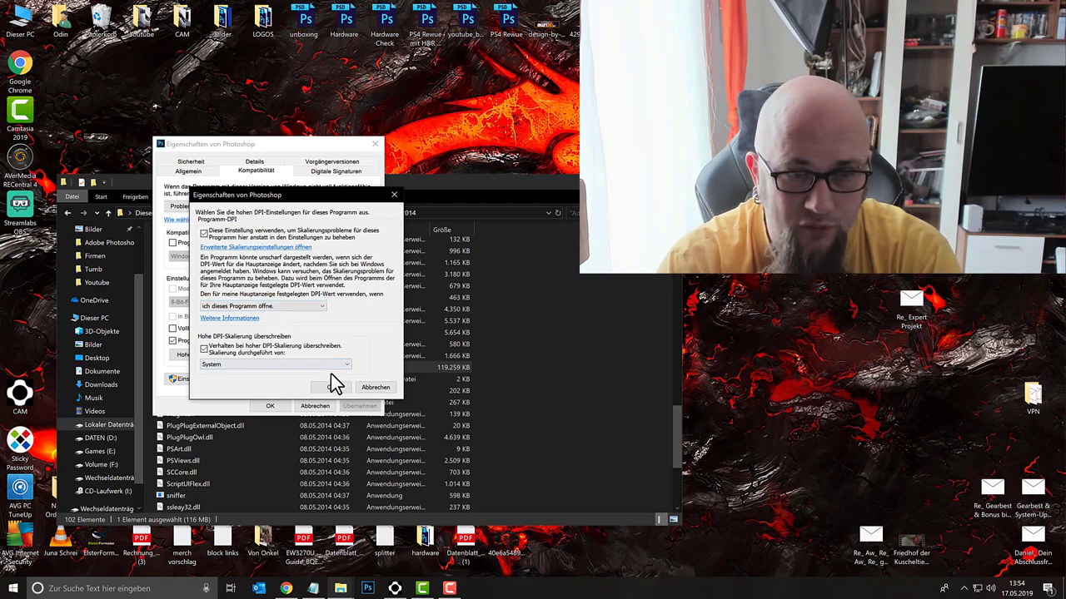
click(331, 388)
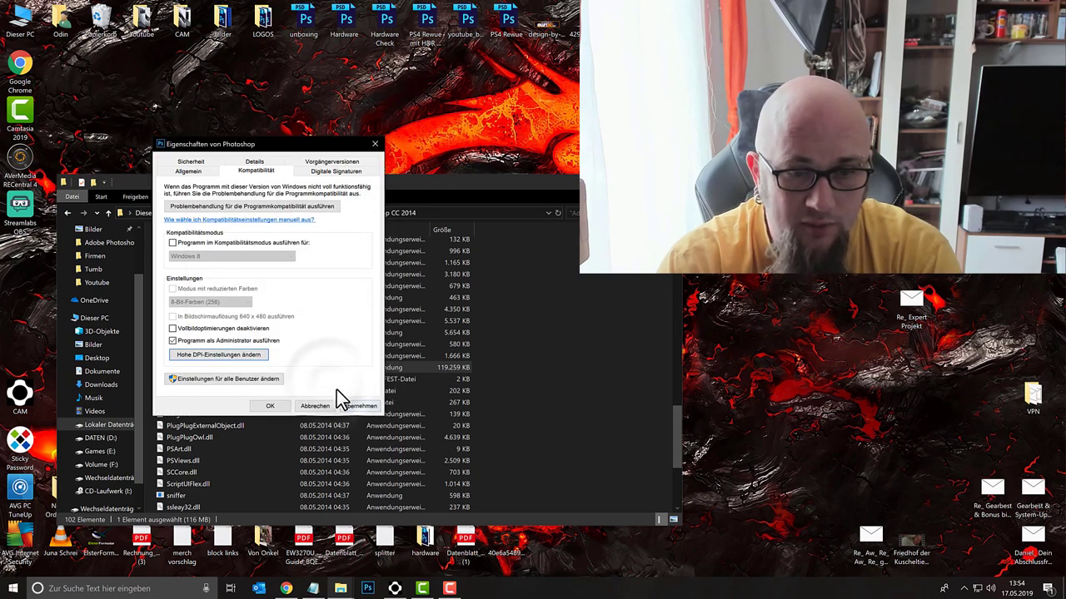
click(358, 405)
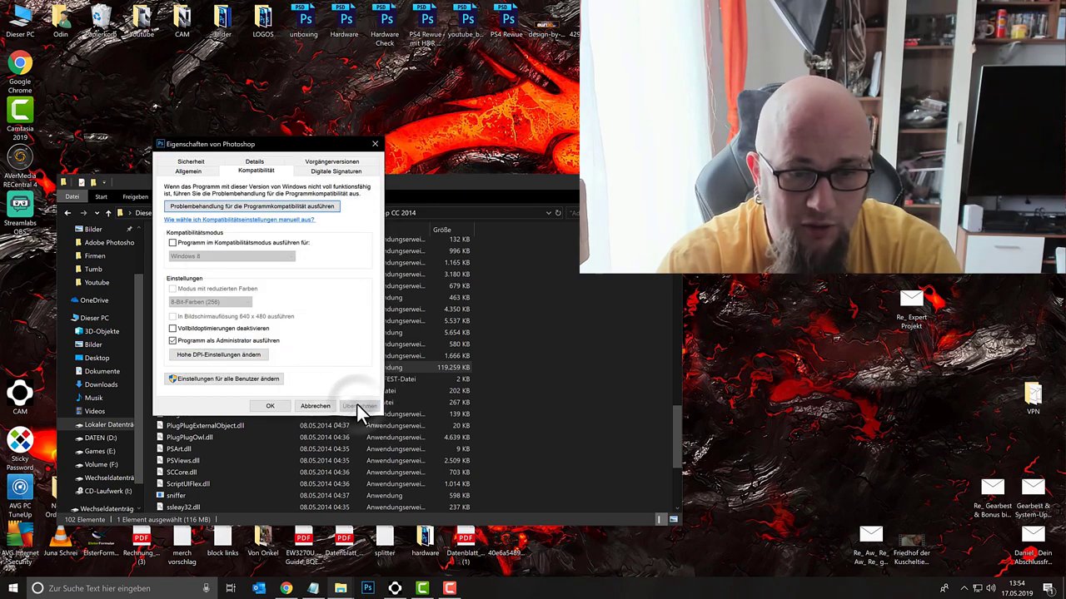
click(266, 405)
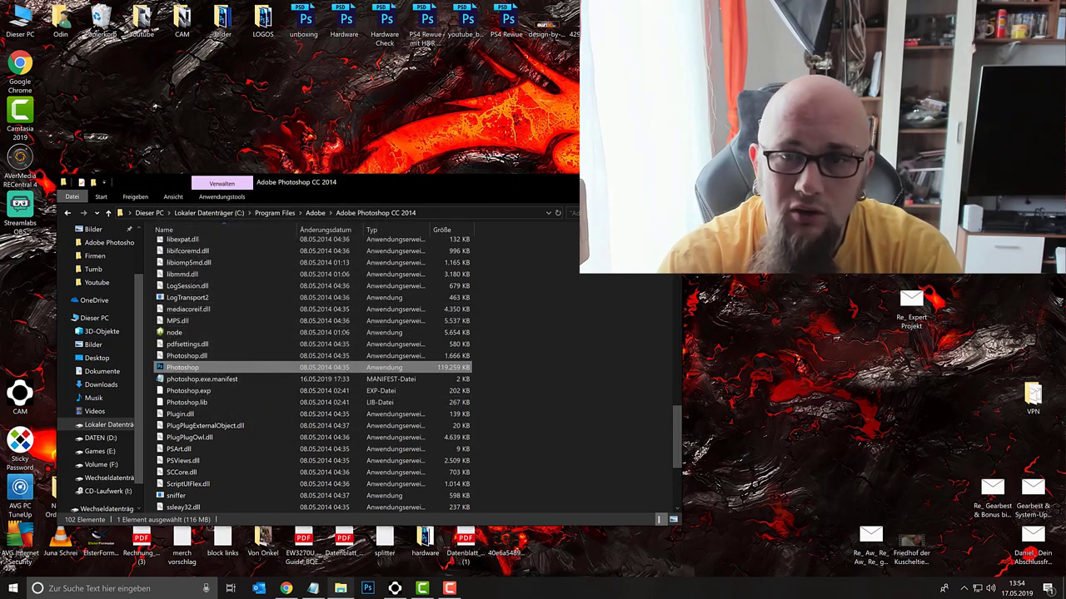
click(668, 183)
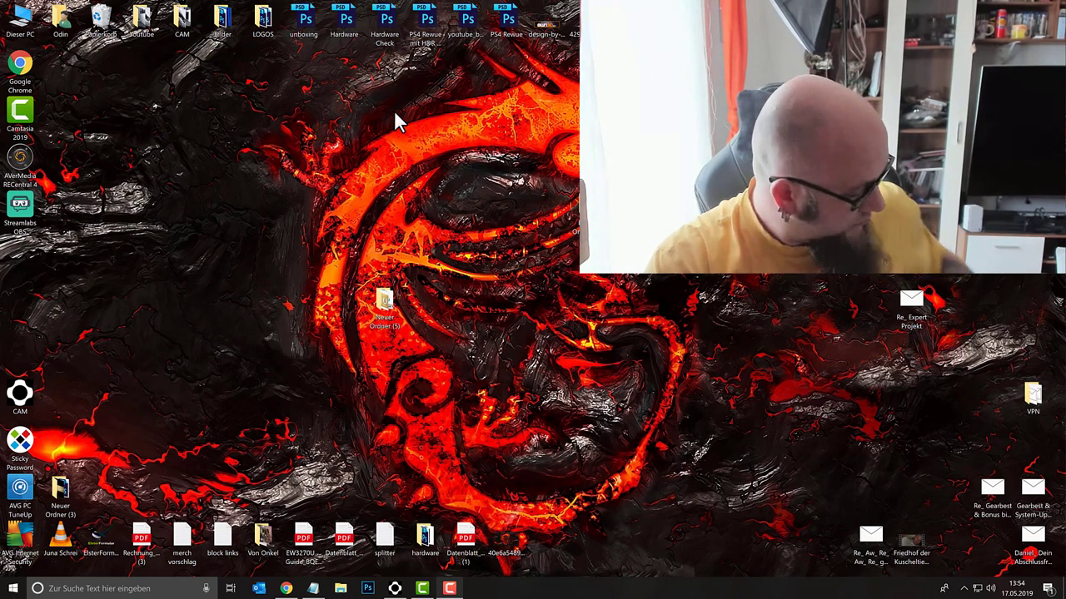
Reopen the unboxing file from the desktop in Photoshop and check the size of the toolbox icons and tool lists
double_click(304, 33)
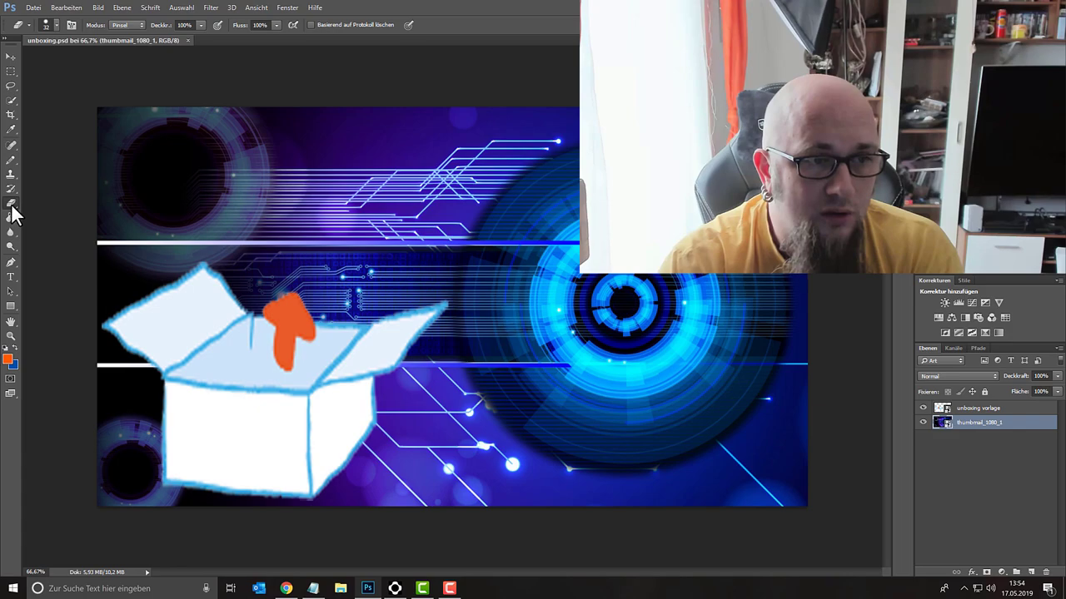
click(9, 231)
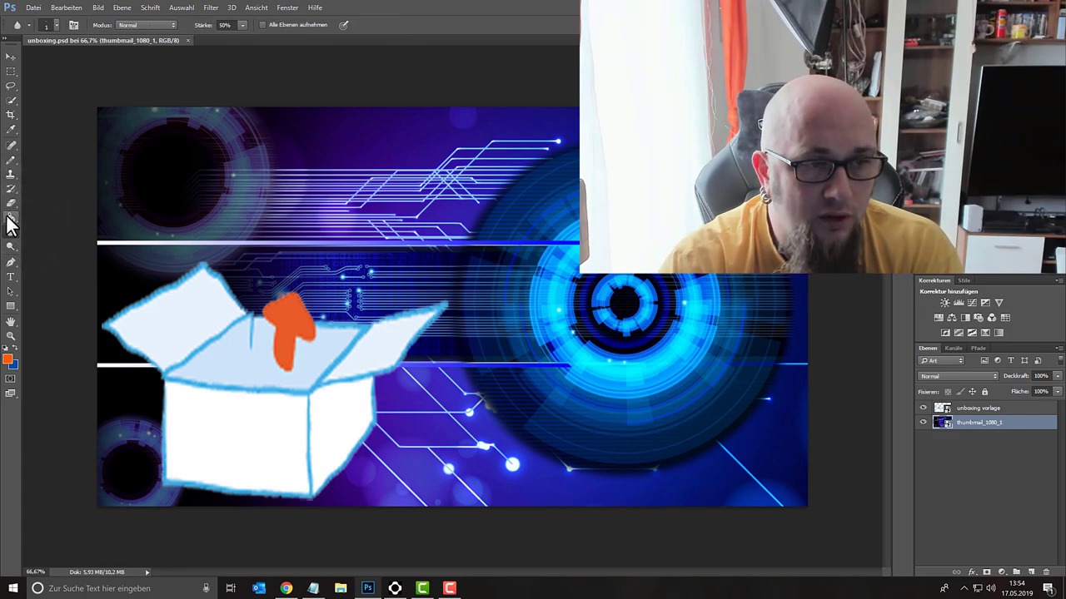
click(10, 221)
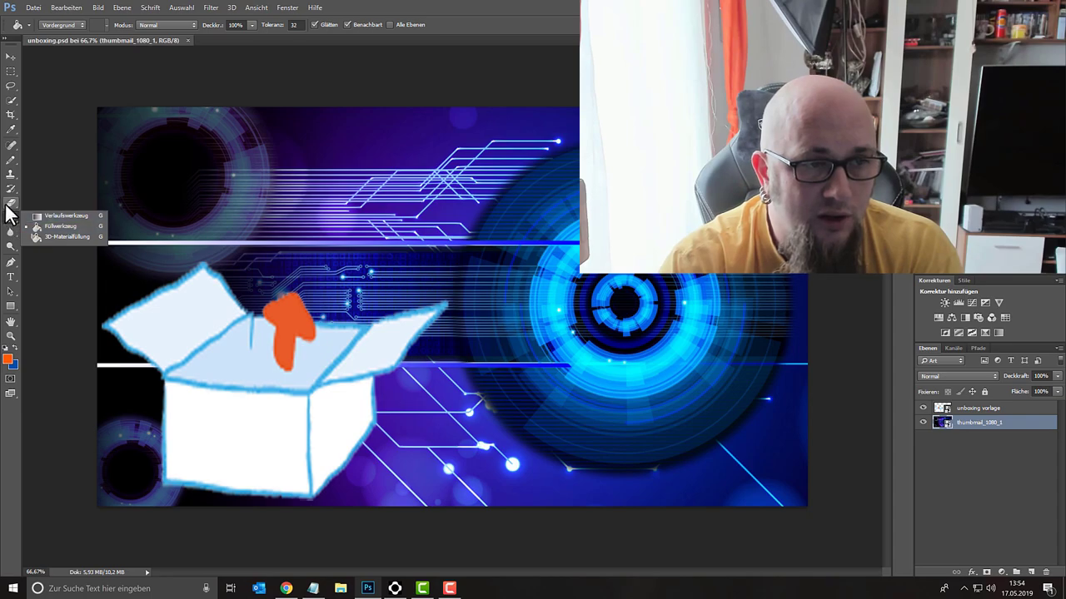
click(10, 204)
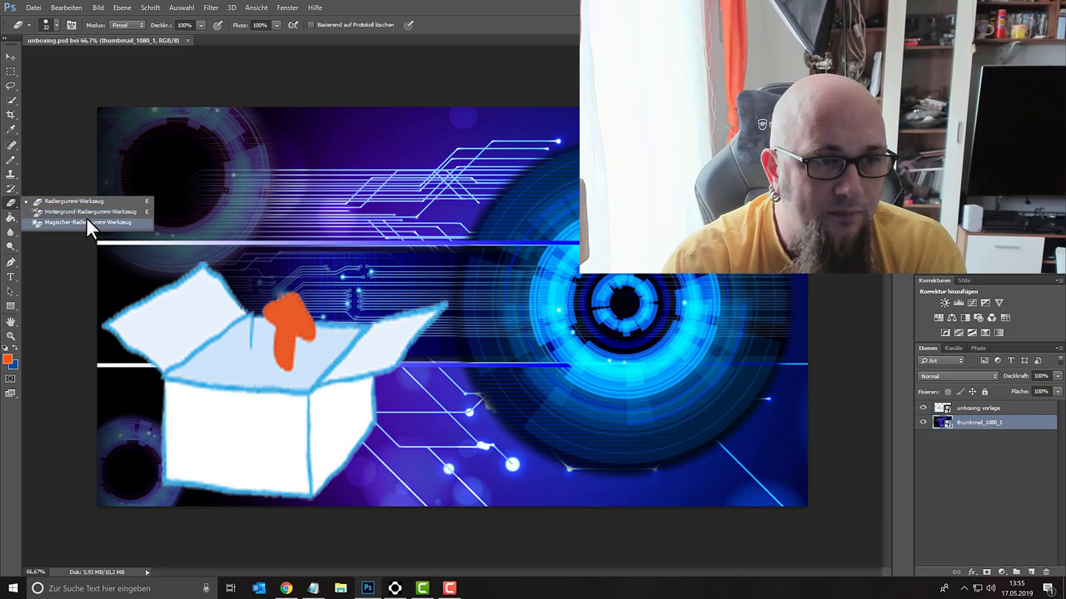
click(10, 102)
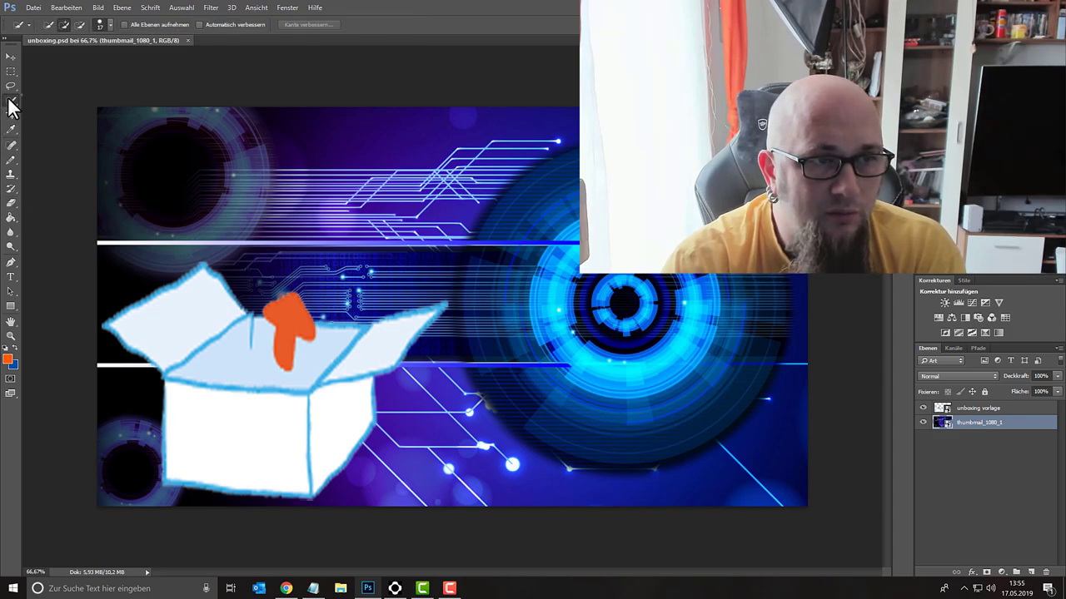
Inspect the quick selection tool list in Photoshop, and open the Windows display settings from the desktop for display 1
drag(10, 102, 73, 121)
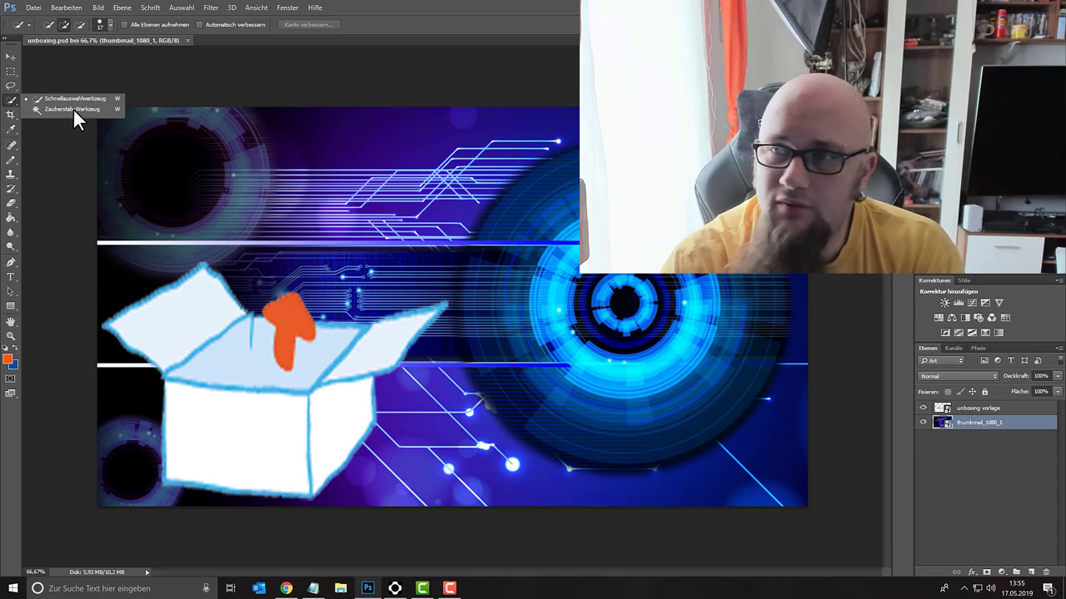
key(super+d)
right_click(222, 219)
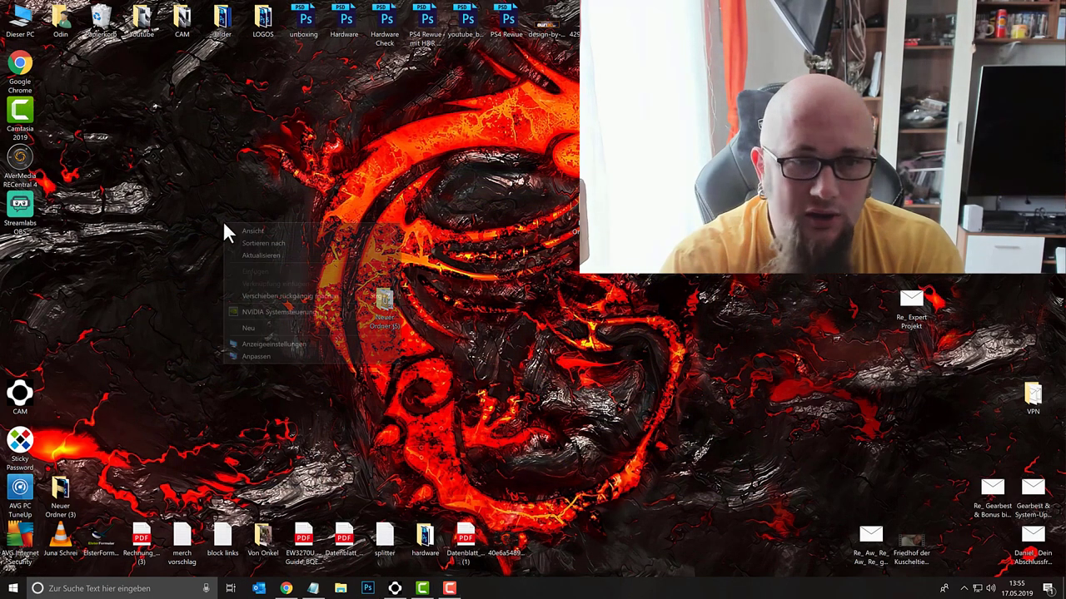
click(256, 343)
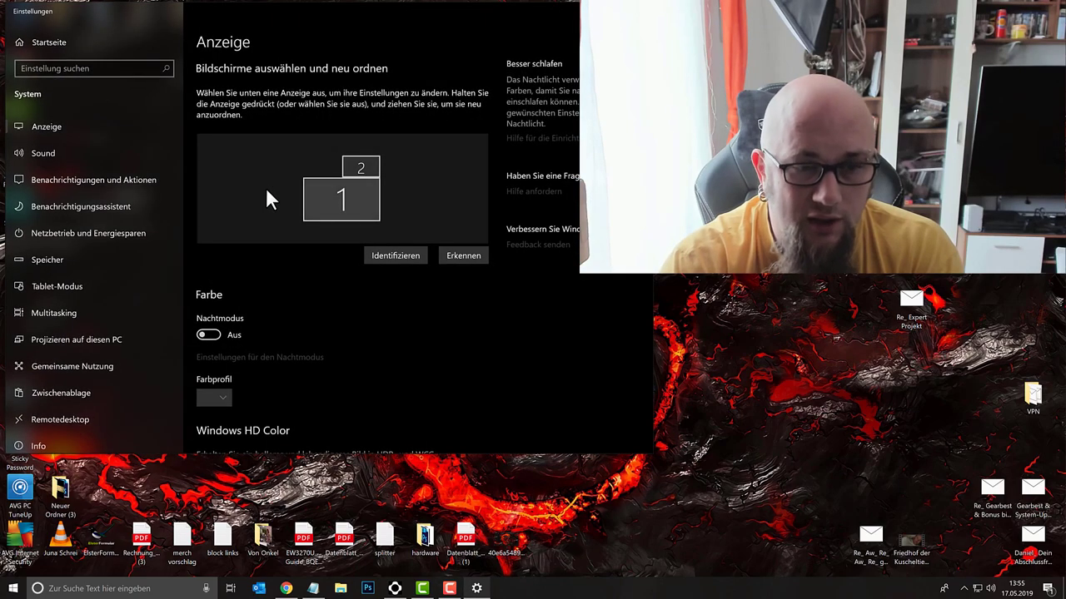
right_click(704, 301)
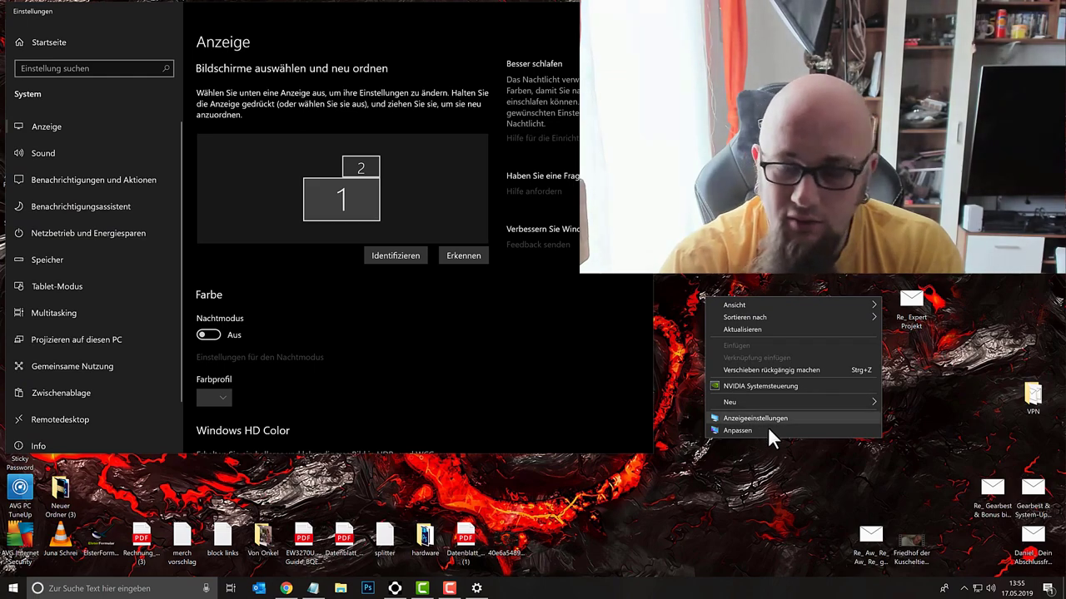
click(350, 201)
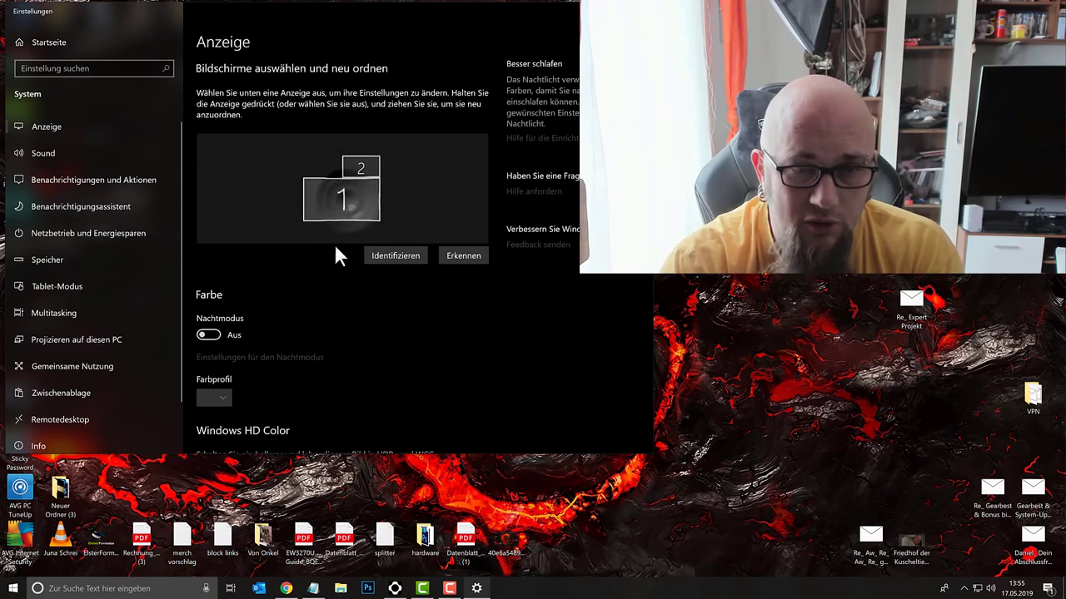
Switch the Windows correction of blurry apps off and on again in the advanced scaling settings, and close Settings
scroll(333, 266, down, 5)
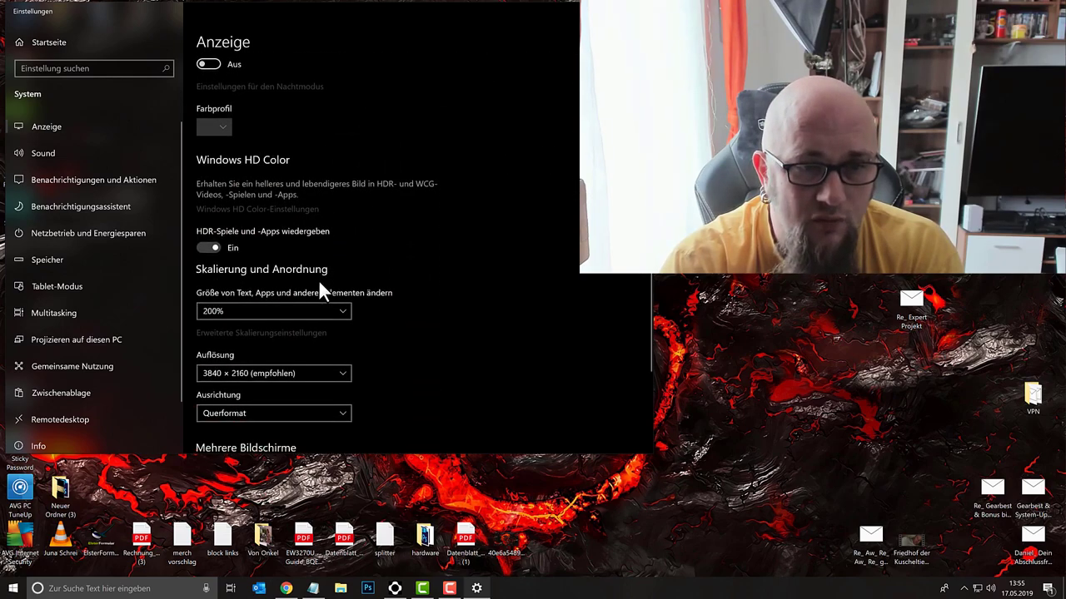
click(238, 336)
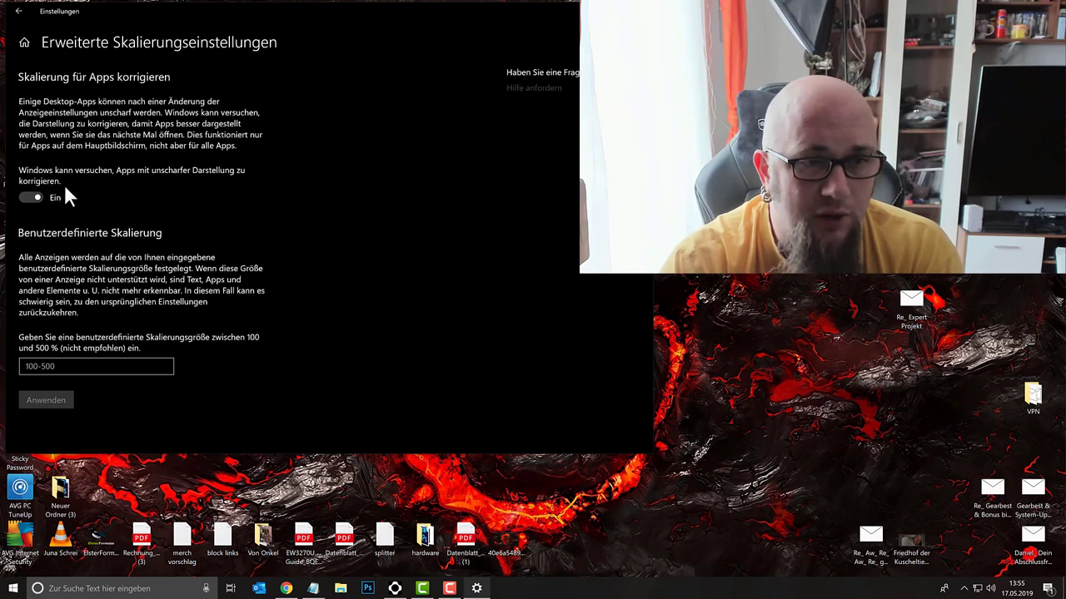
click(25, 201)
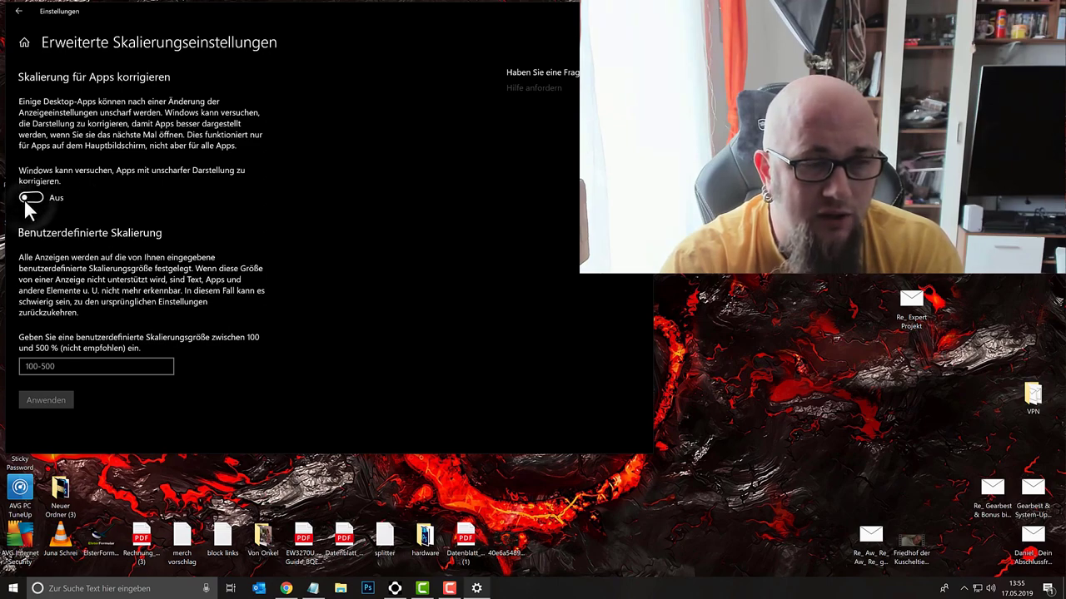
click(32, 198)
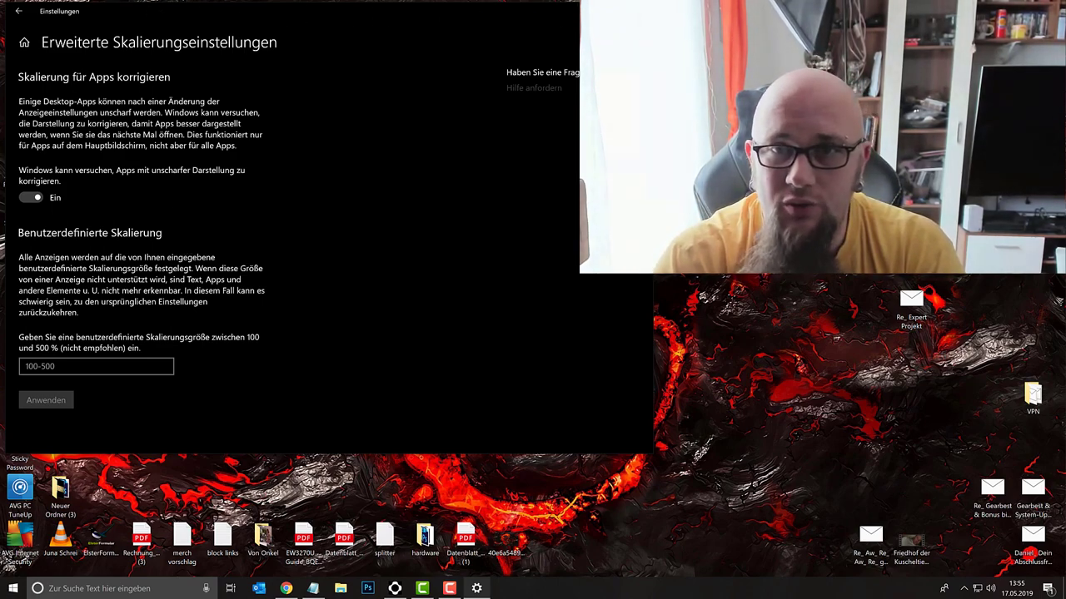
click(637, 10)
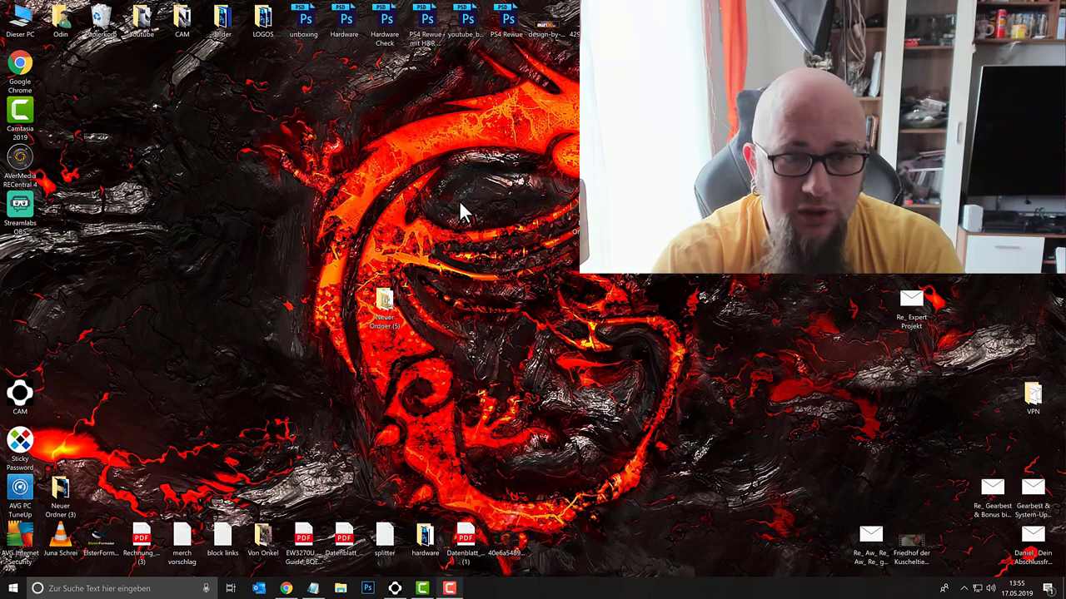
Switch to Camtasia, view its version information window to examine the text scaling, and dismiss it
click(422, 588)
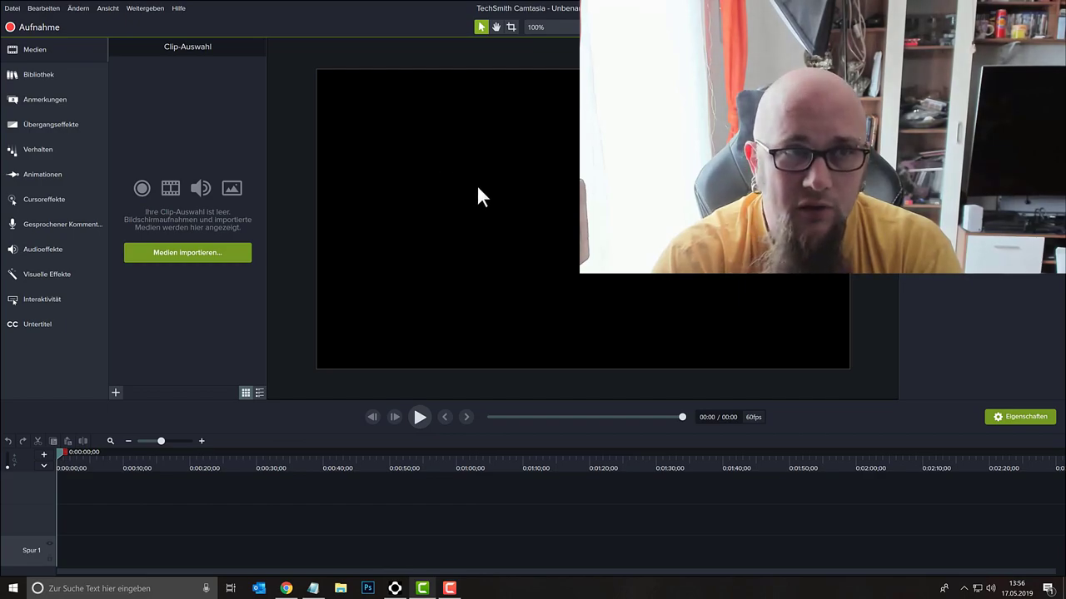
click(178, 8)
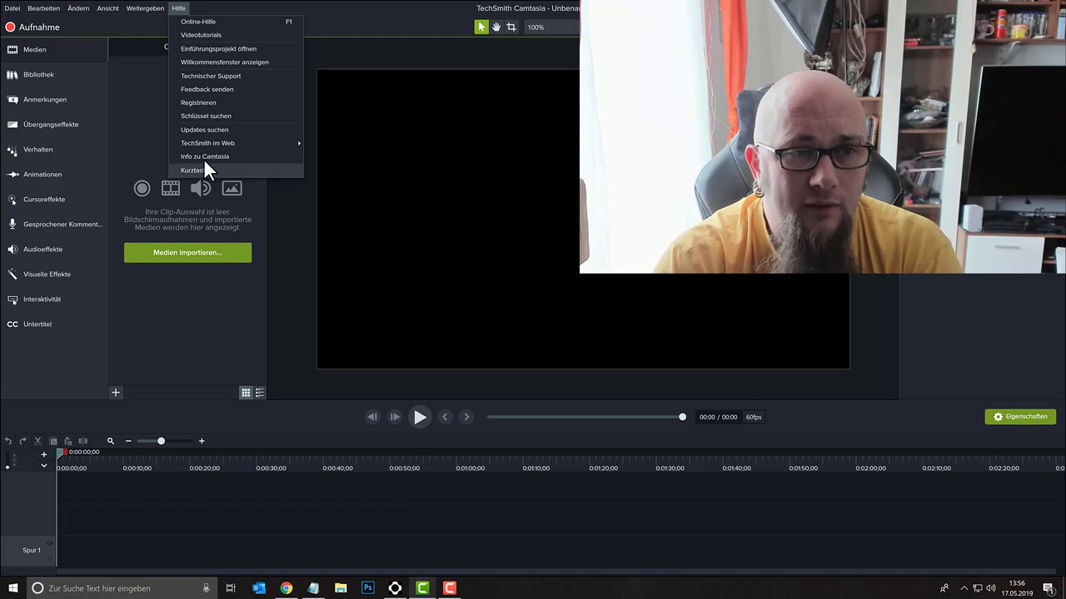
key(Up)
key(Up)
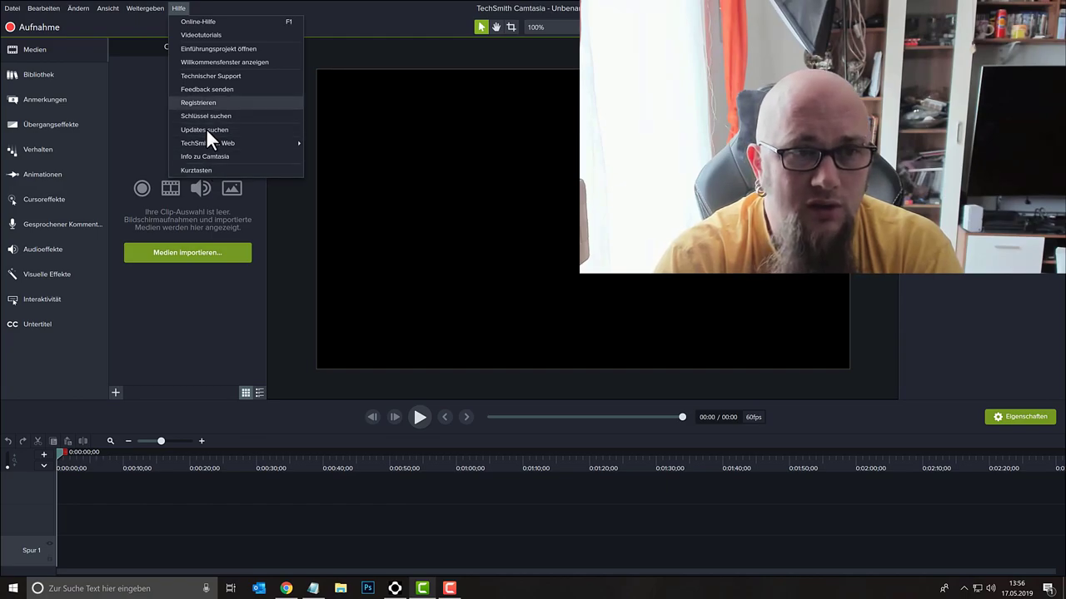
key(Down)
key(Up)
key(Up)
key(Up)
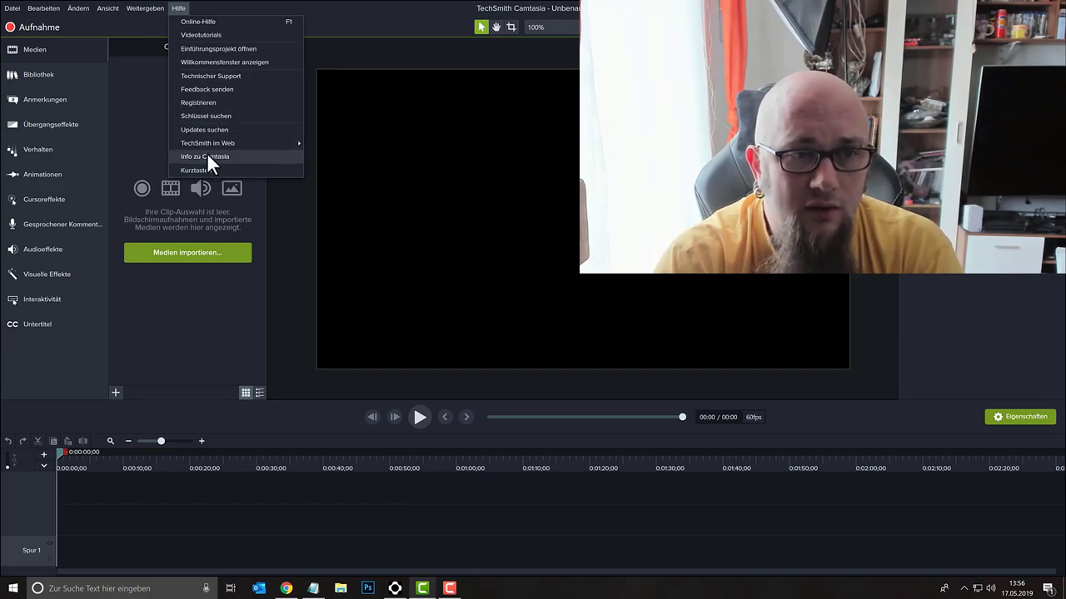
click(207, 154)
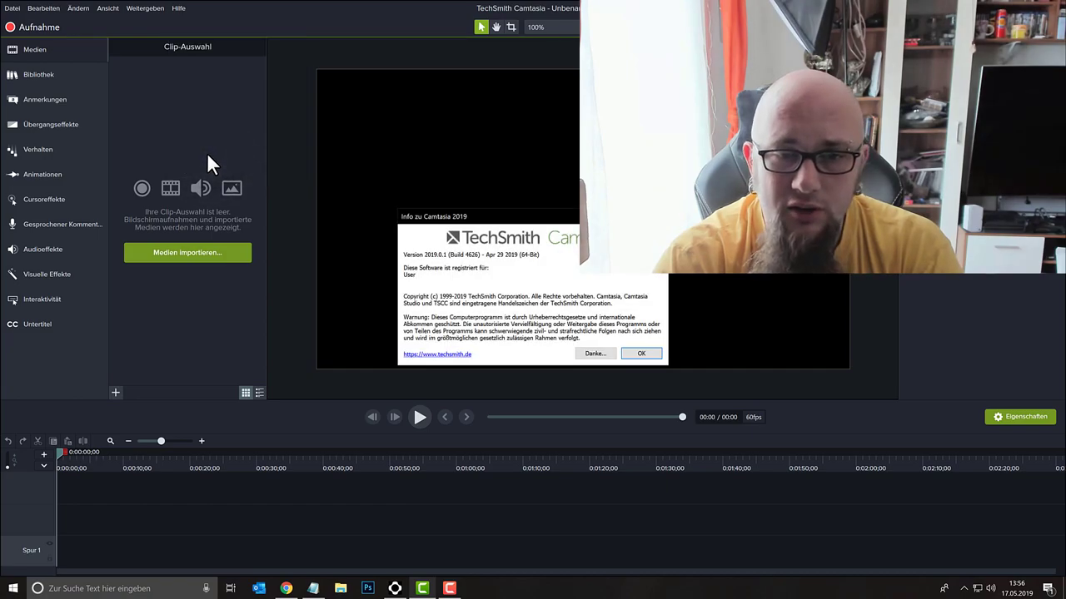
key(Return)
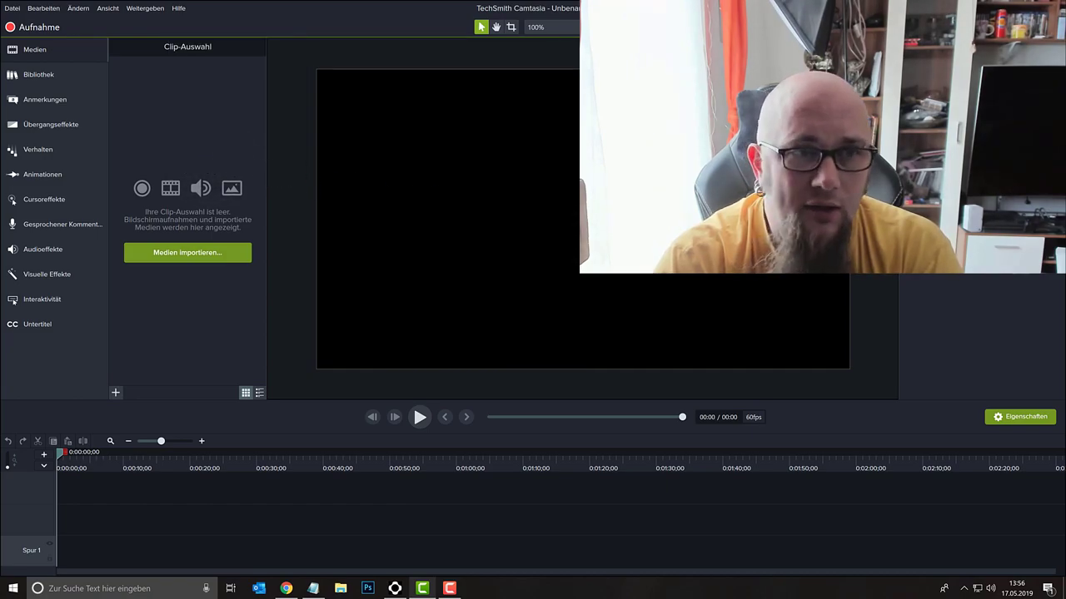
Open Camtasia's update search dialog to examine how its text is scaled, cancel it, and close Camtasia
click(179, 9)
key(Down)
key(Down)
key(Down)
key(Down)
key(Up)
key(Up)
key(Up)
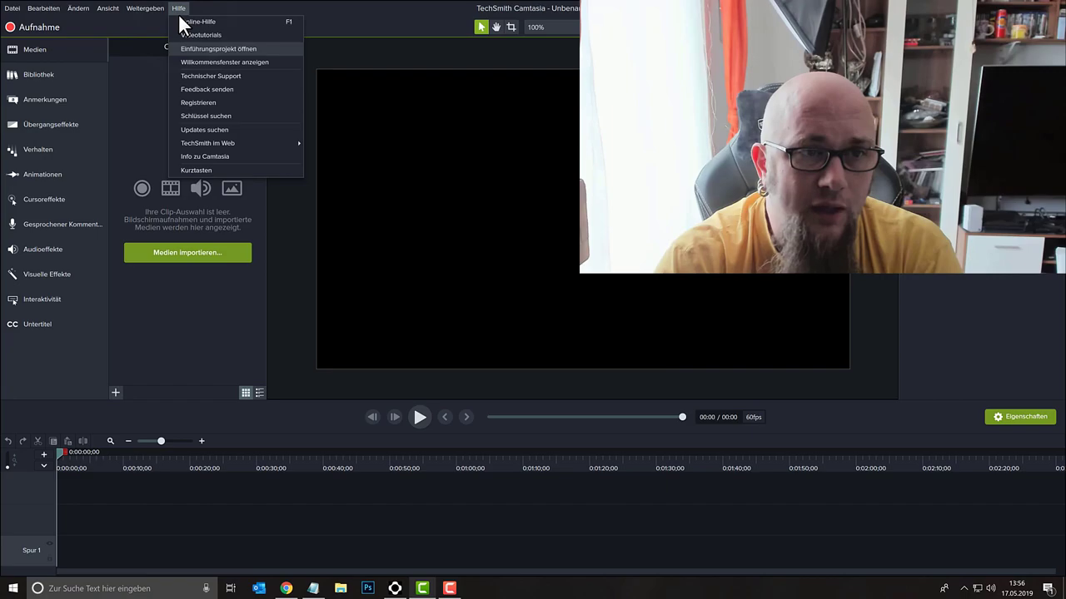
click(214, 131)
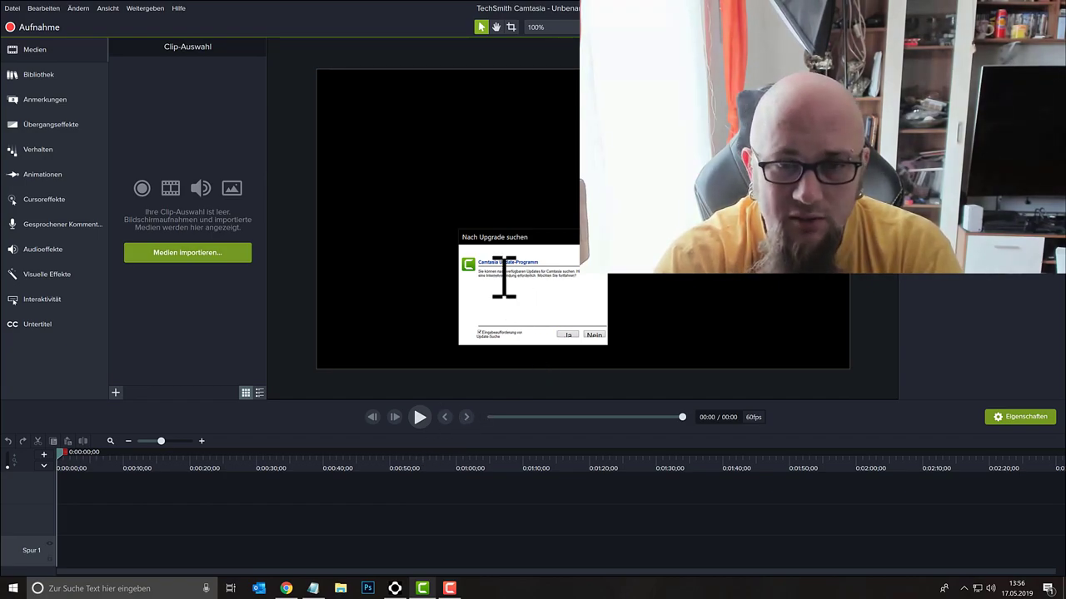
drag(504, 277, 542, 278)
click(538, 283)
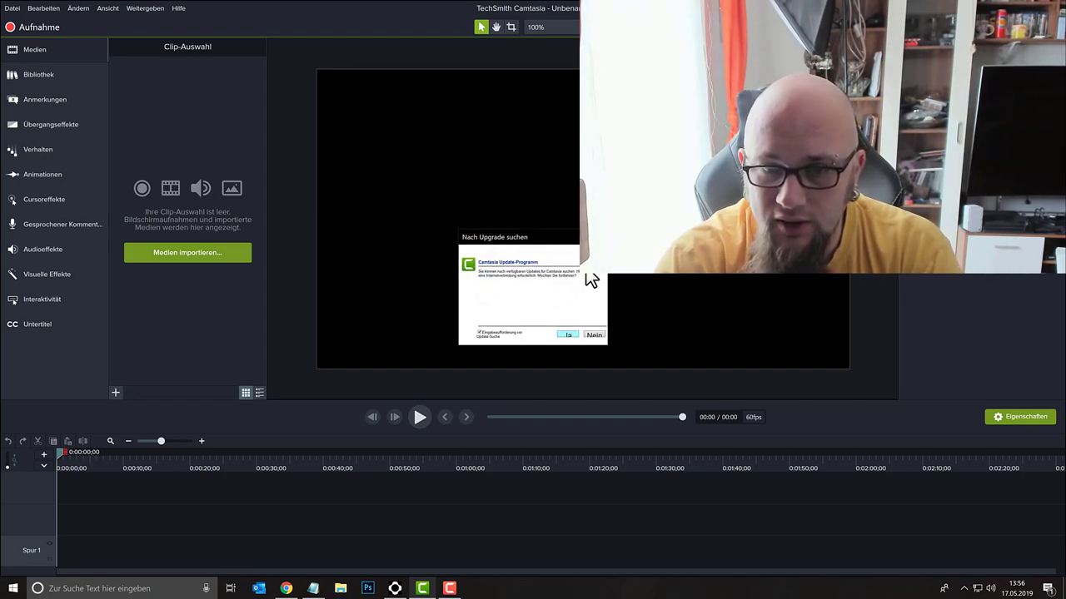
key(Escape)
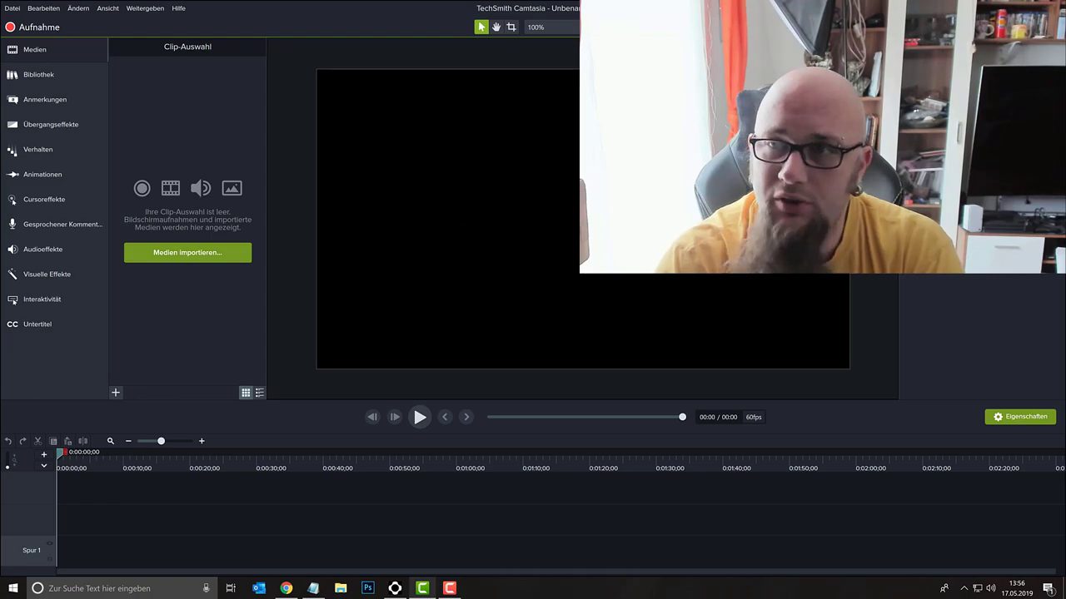
key(alt+F4)
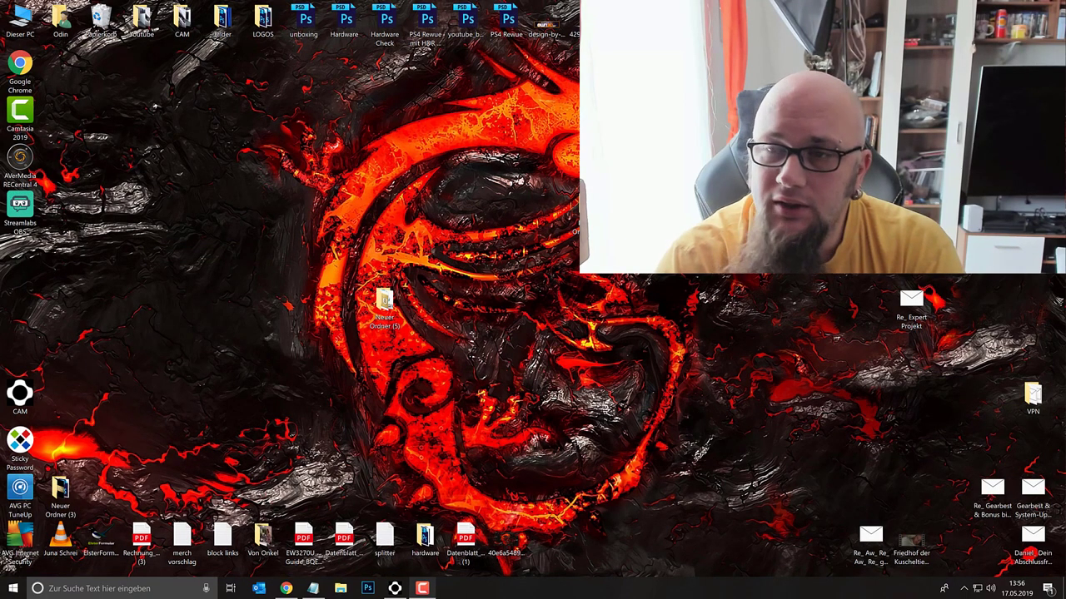